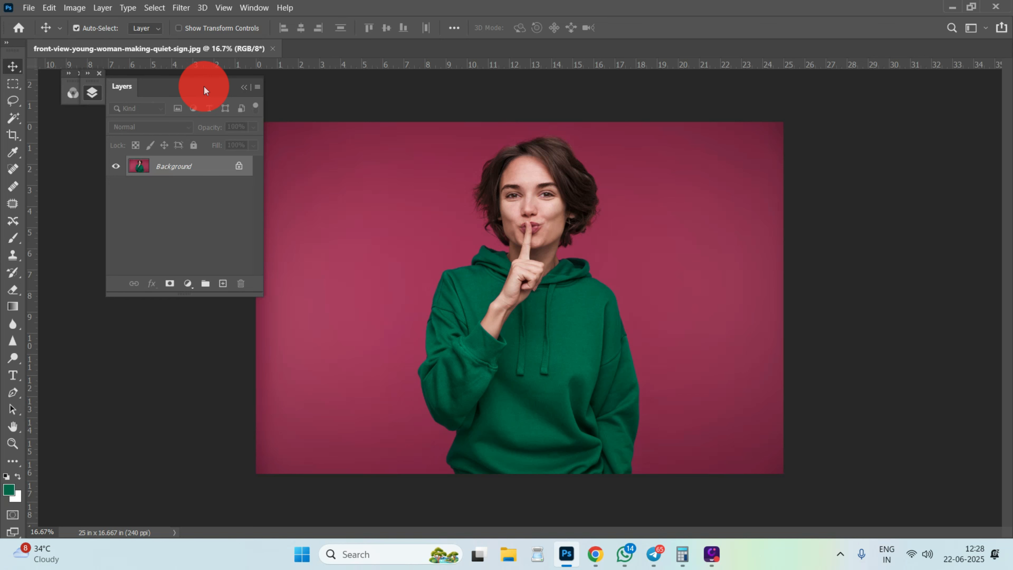
Step: Detach the Layers panel, select the woman with Select Subject, and add a layer mask that hides the pink background
{"action": "left_click_drag", "start_coordinate": [204, 90], "coordinate": [178, 118]}
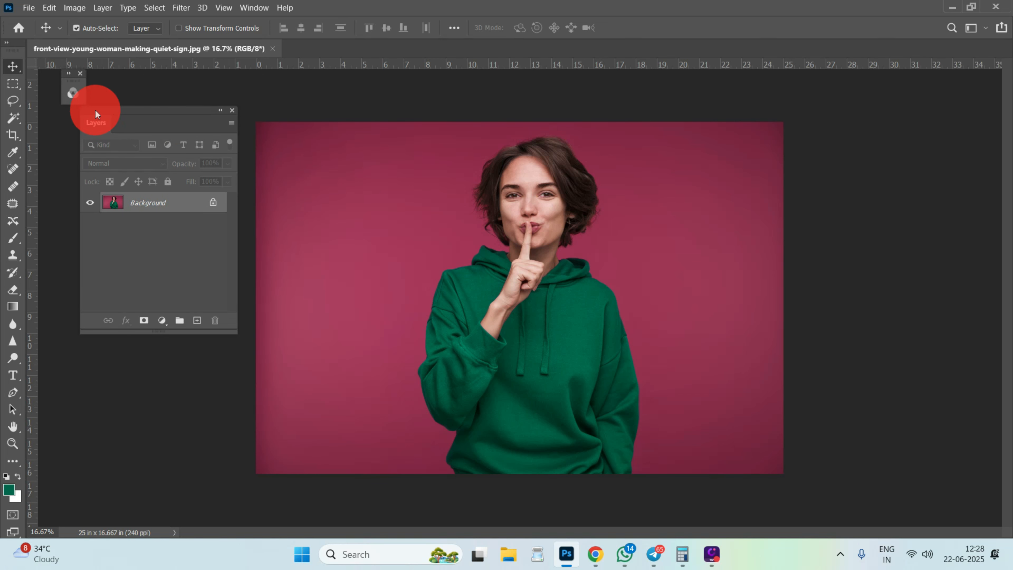
{"action": "left_click", "coordinate": [154, 8]}
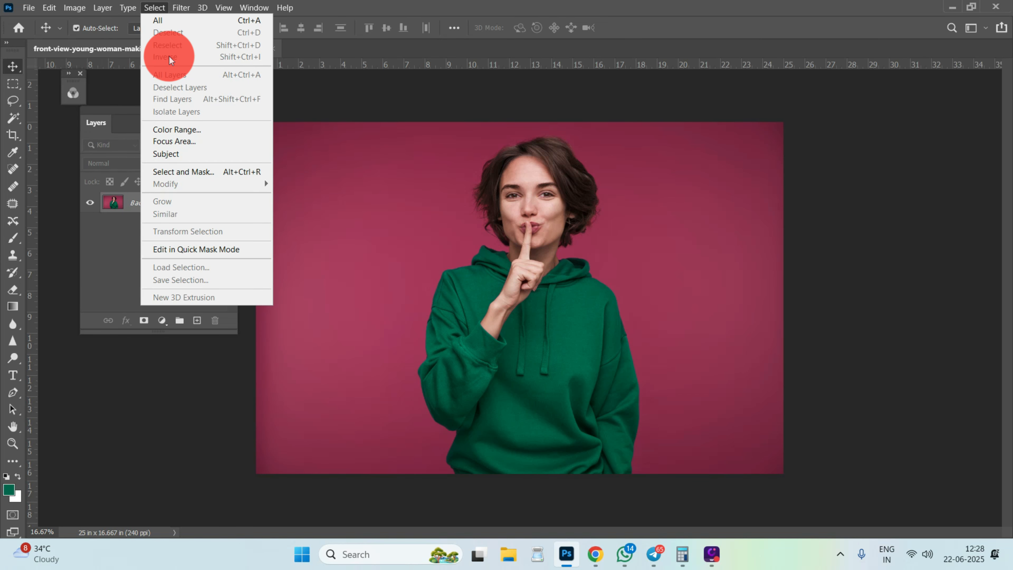
{"action": "left_click", "coordinate": [346, 118]}
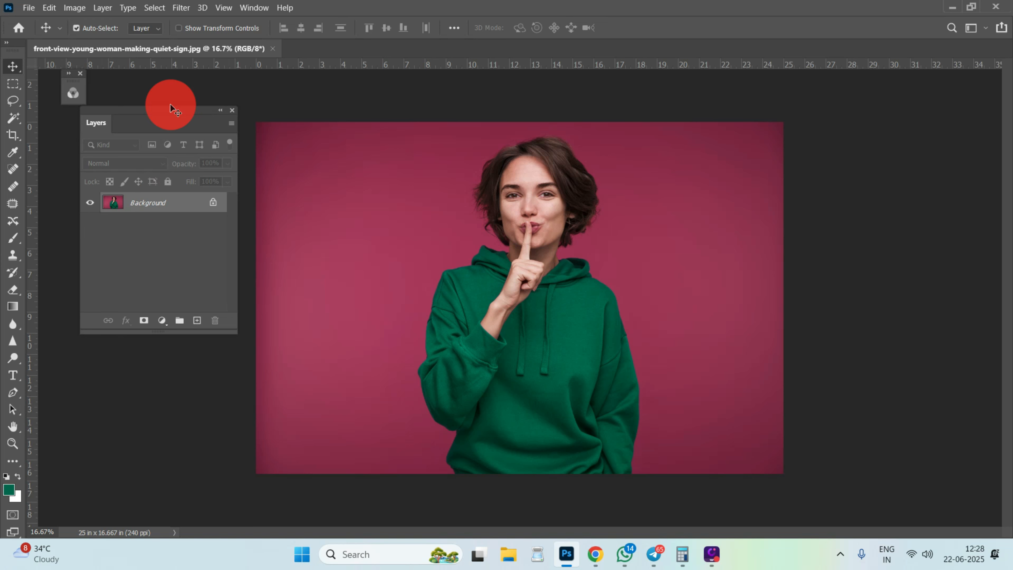
{"action": "left_click", "coordinate": [154, 7]}
{"action": "left_click", "coordinate": [178, 158]}
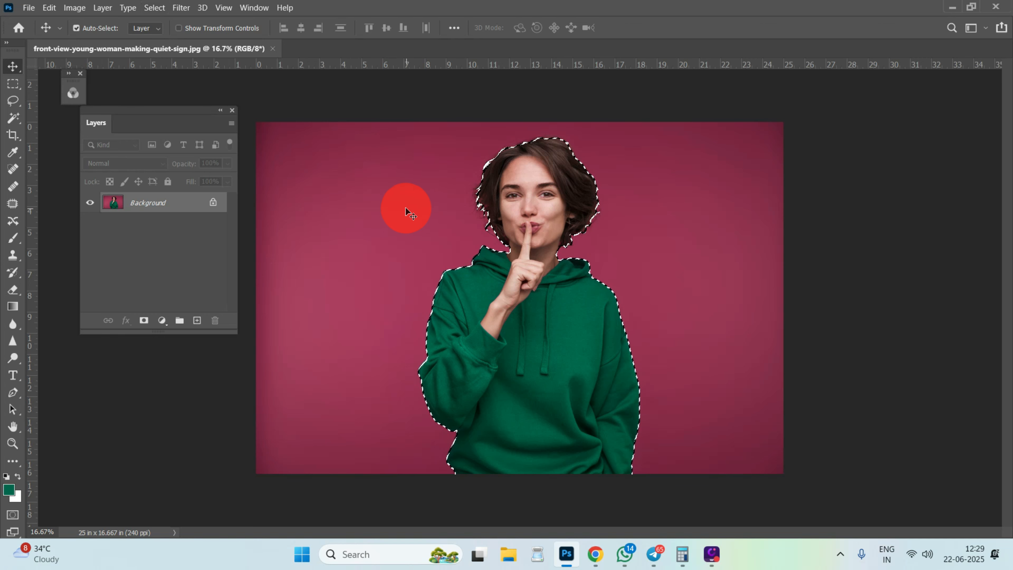
{"action": "left_click", "coordinate": [144, 320]}
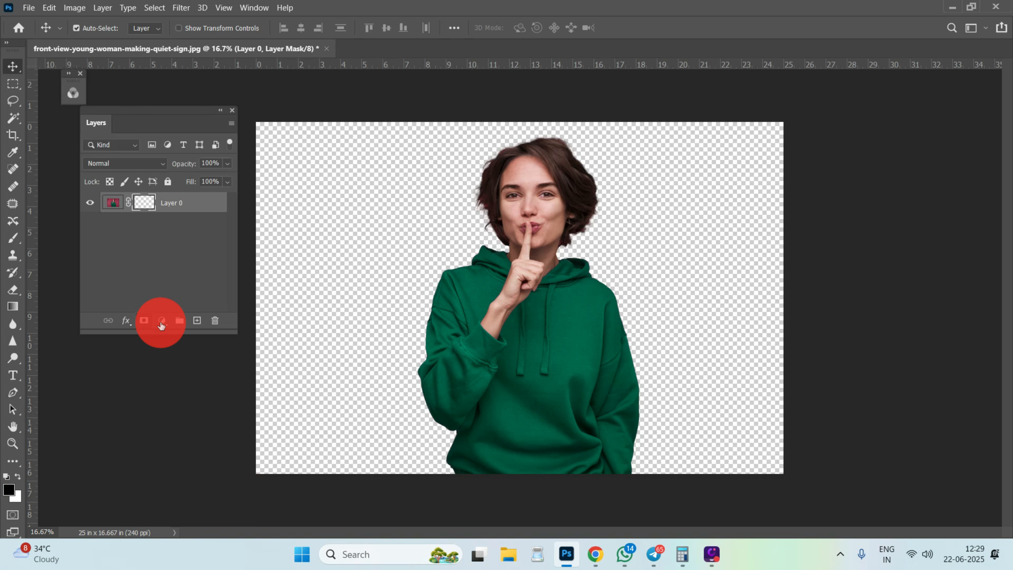
Step: Free-transform the cut-out woman to about 62.7% and shift her about 1.05 in to the left
{"action": "left_click", "coordinate": [50, 9]}
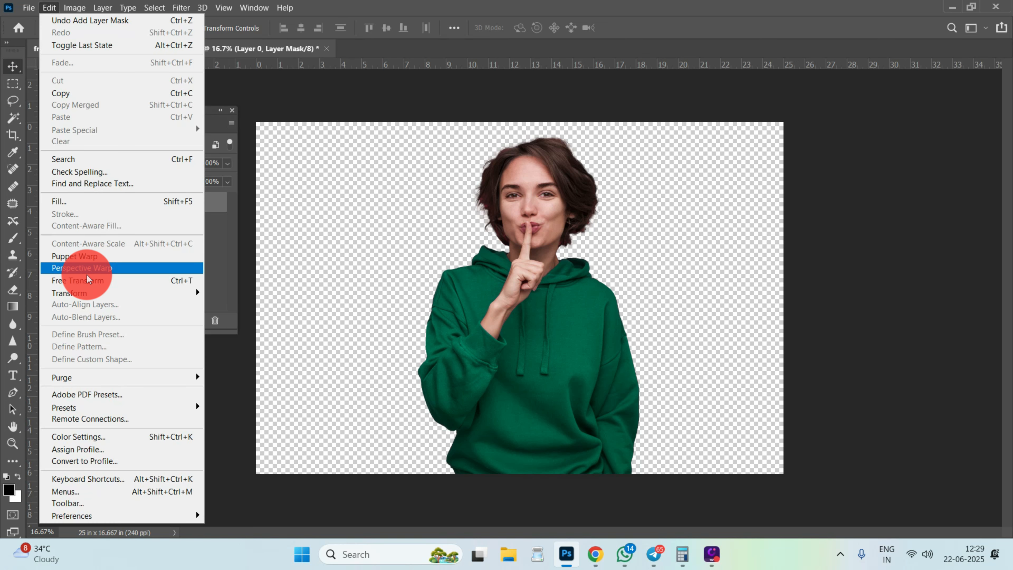
{"action": "left_click", "coordinate": [79, 265]}
{"action": "left_click_drag", "start_coordinate": [522, 471], "coordinate": [520, 319]}
{"action": "left_click_drag", "start_coordinate": [525, 274], "coordinate": [510, 274]}
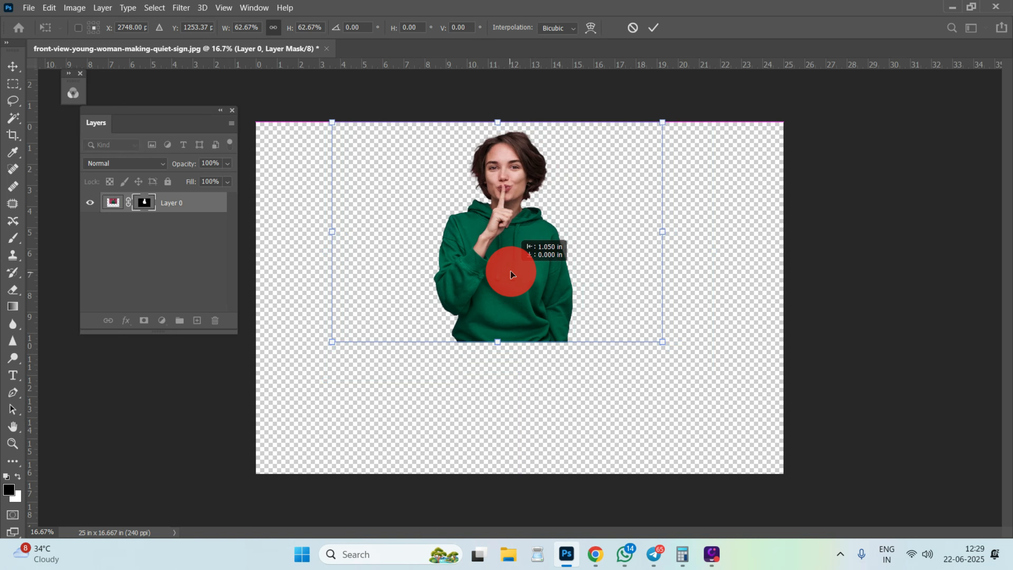
{"action": "key", "text": "Return"}
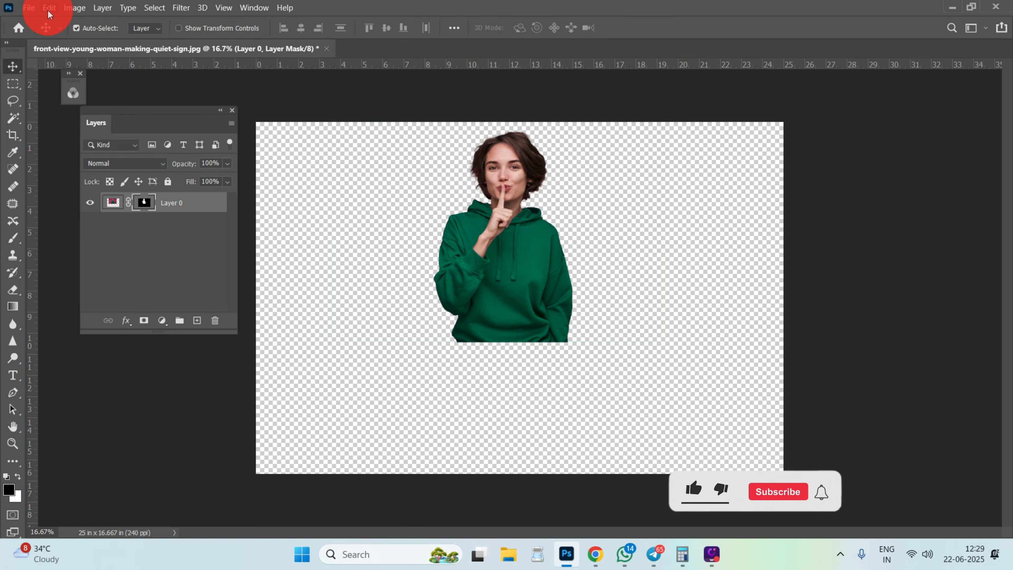
{"action": "left_click", "coordinate": [28, 8]}
{"action": "left_click", "coordinate": [66, 261]}
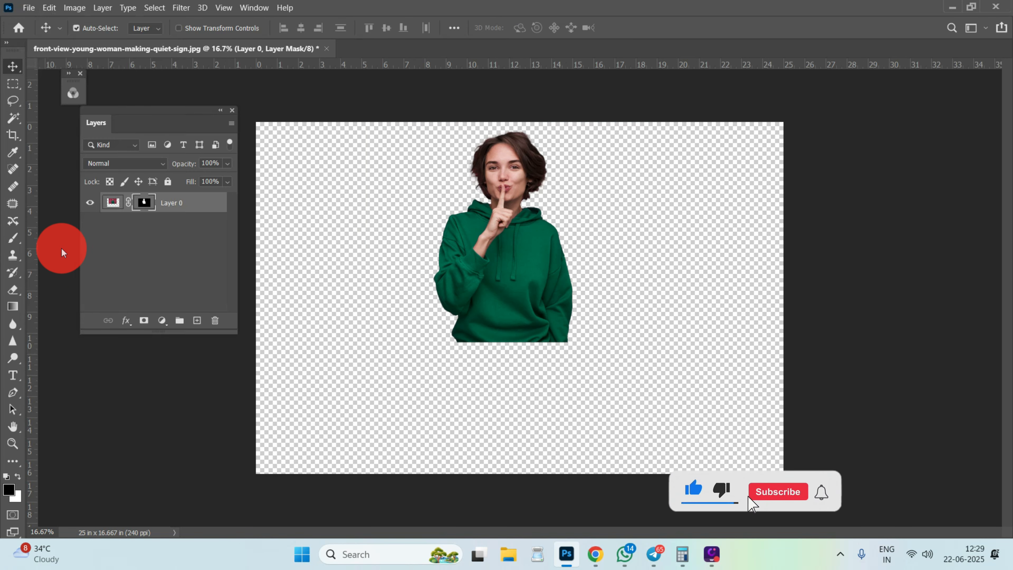
{"action": "left_click", "coordinate": [45, 128]}
{"action": "scroll", "coordinate": [216, 159], "scroll_direction": "down", "scroll_amount": 5}
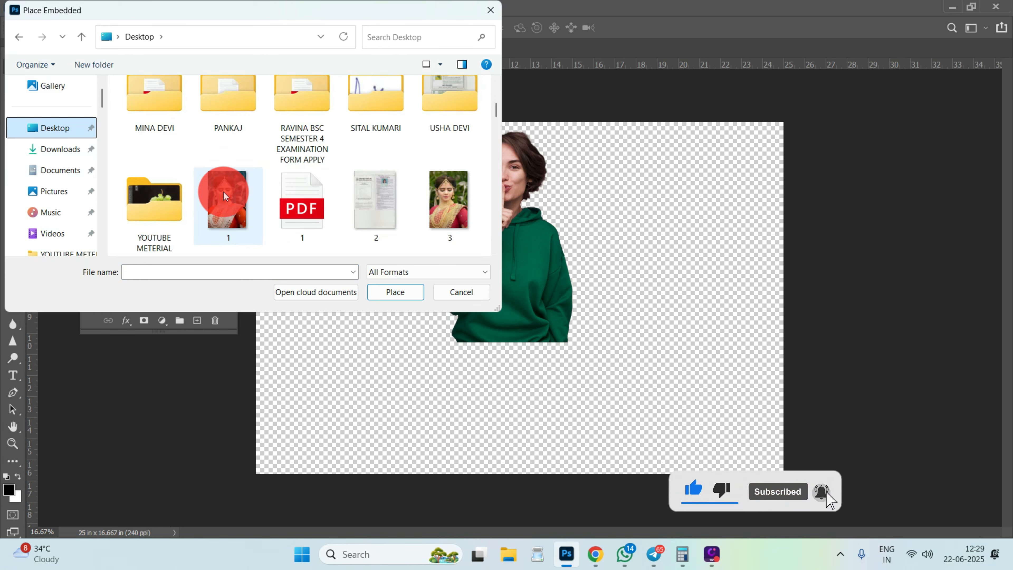
{"action": "scroll", "coordinate": [192, 171], "scroll_direction": "down", "scroll_amount": 15}
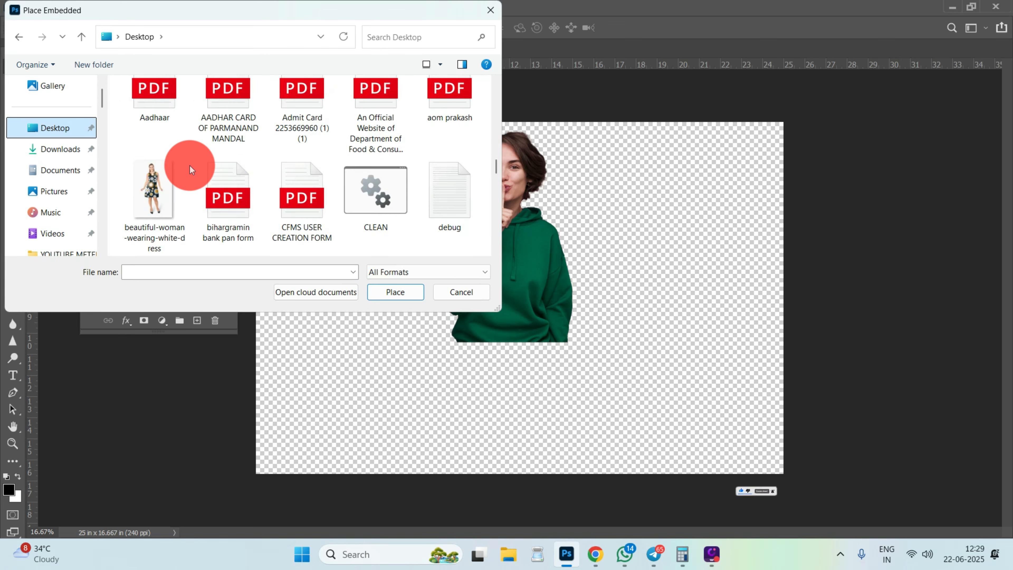
{"action": "scroll", "coordinate": [190, 166], "scroll_direction": "down", "scroll_amount": 2}
{"action": "left_click", "coordinate": [165, 176]}
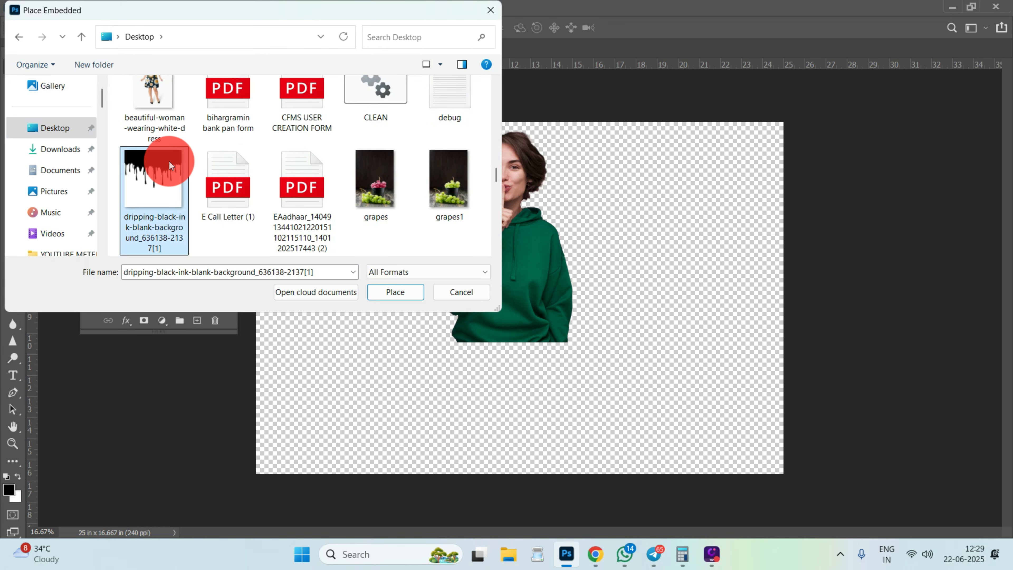
{"action": "left_click", "coordinate": [382, 289]}
Step: Scale the placed drip image to about 54% and position it over the lower part of the hoodie
{"action": "left_click_drag", "start_coordinate": [519, 237], "coordinate": [536, 294]}
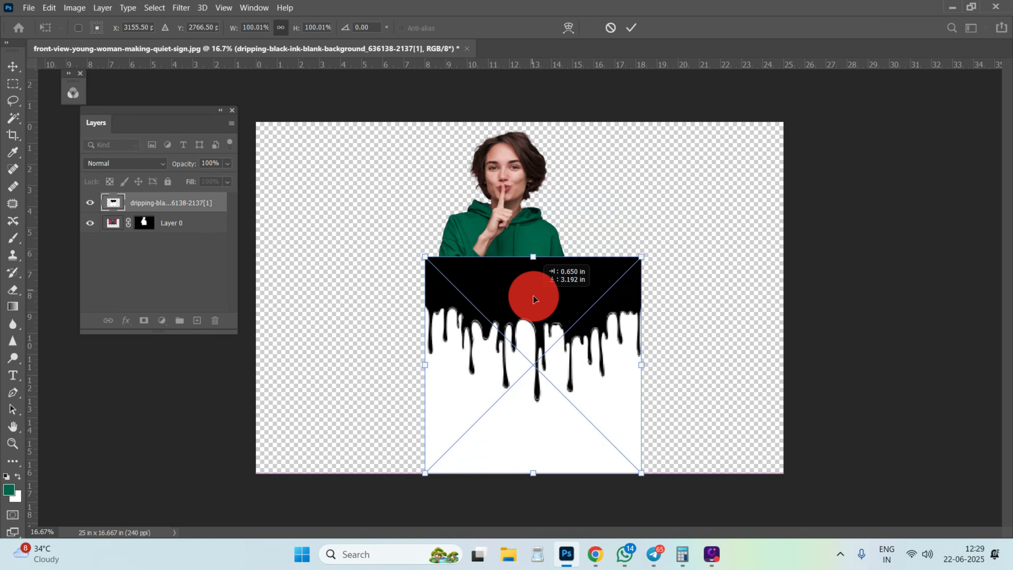
{"action": "mouse_move", "coordinate": [640, 468]}
{"action": "left_mouse_down"}
{"action": "mouse_move", "coordinate": [565, 408]}
{"action": "mouse_move", "coordinate": [543, 375]}
{"action": "left_mouse_up"}
{"action": "left_click_drag", "start_coordinate": [505, 313], "coordinate": [536, 328]}
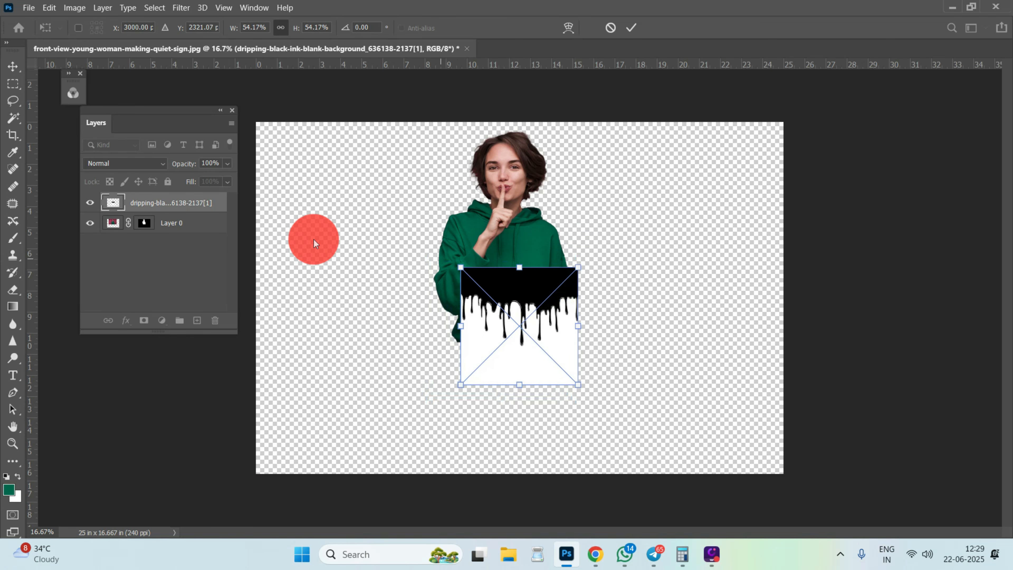
Step: Lower the drip layer's fill to 32% and enlarge it to about 61.7% so it spans the hoodie's width
{"action": "left_click_drag", "start_coordinate": [188, 200], "coordinate": [182, 198]}
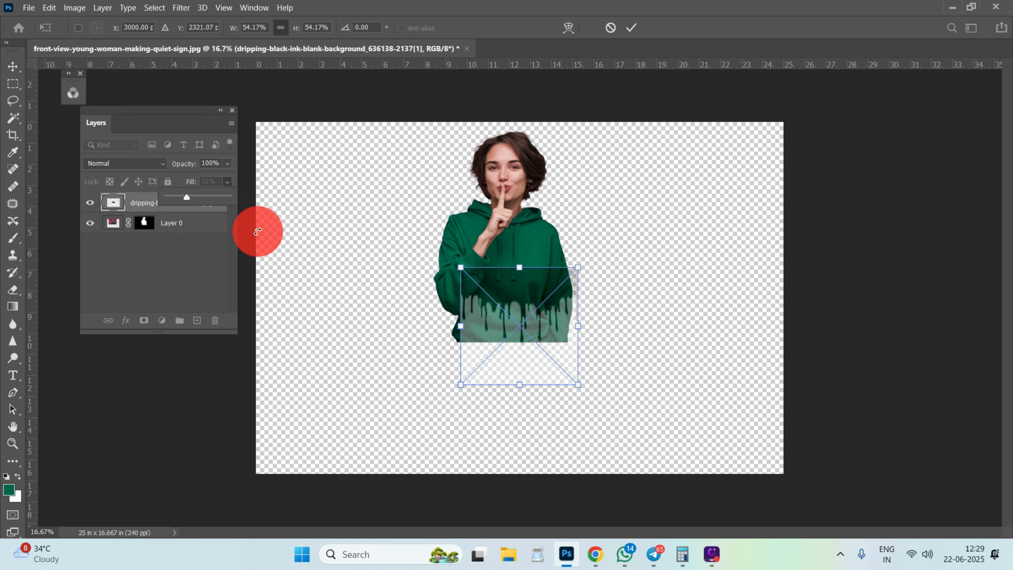
{"action": "left_click_drag", "start_coordinate": [476, 283], "coordinate": [458, 277]}
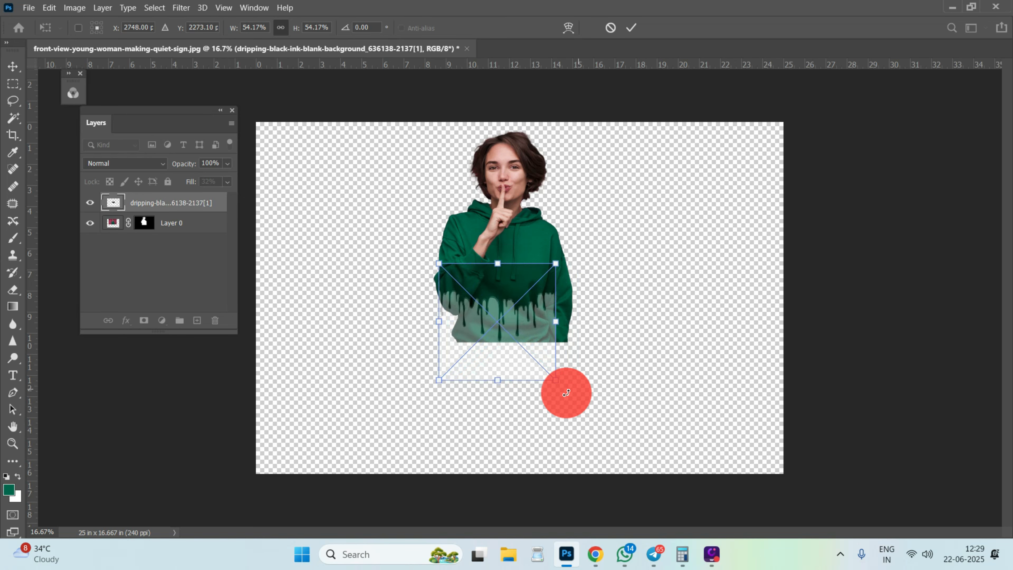
{"action": "mouse_move", "coordinate": [555, 380]}
{"action": "left_mouse_down"}
{"action": "mouse_move", "coordinate": [584, 377]}
{"action": "mouse_move", "coordinate": [573, 394]}
{"action": "left_mouse_up"}
{"action": "left_click_drag", "start_coordinate": [550, 321], "coordinate": [548, 309]}
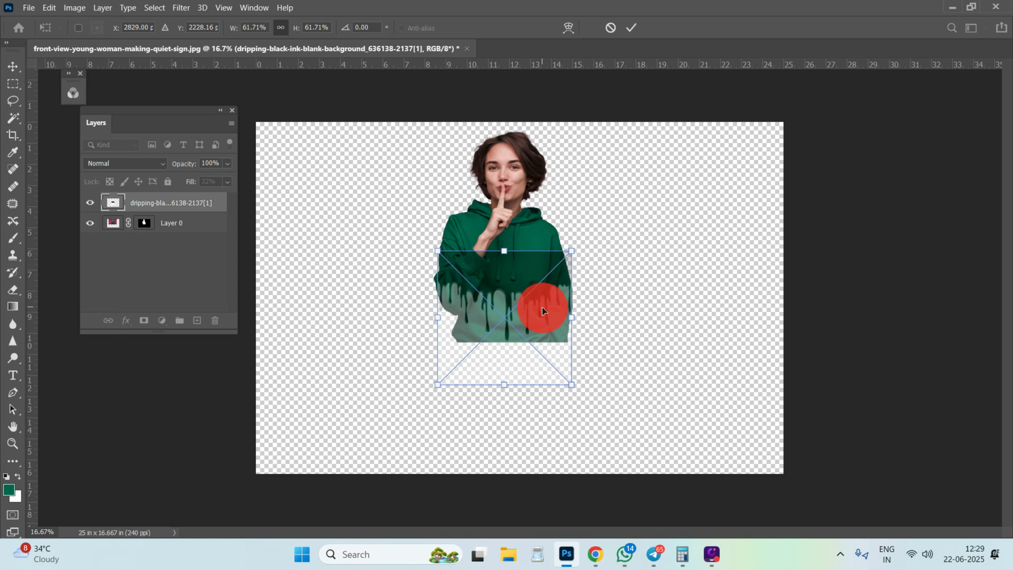
{"action": "key", "text": "Return"}
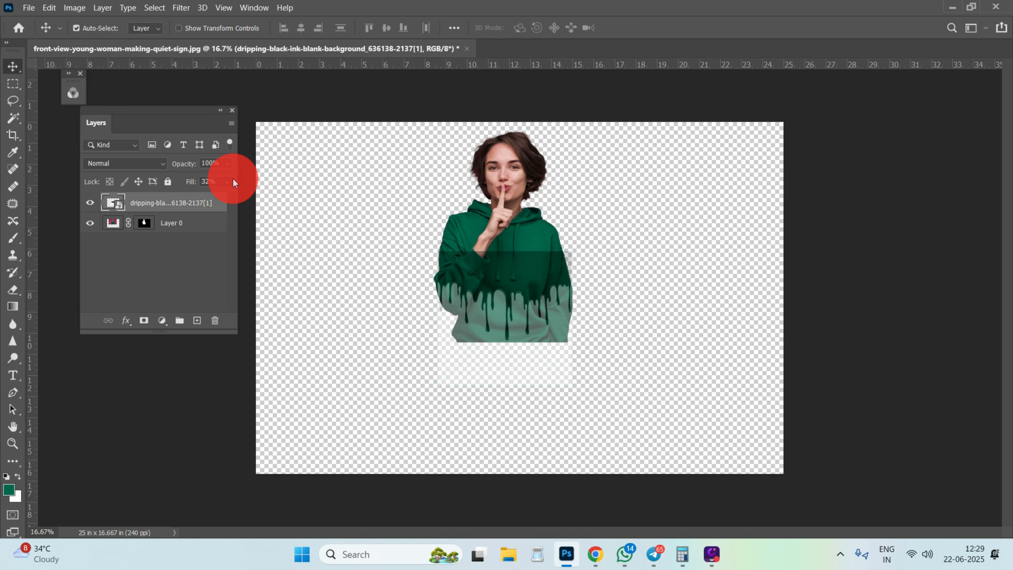
Step: Restore the drip layer's fill to 100% and rasterize the layer
{"action": "left_click_drag", "start_coordinate": [189, 199], "coordinate": [235, 239]}
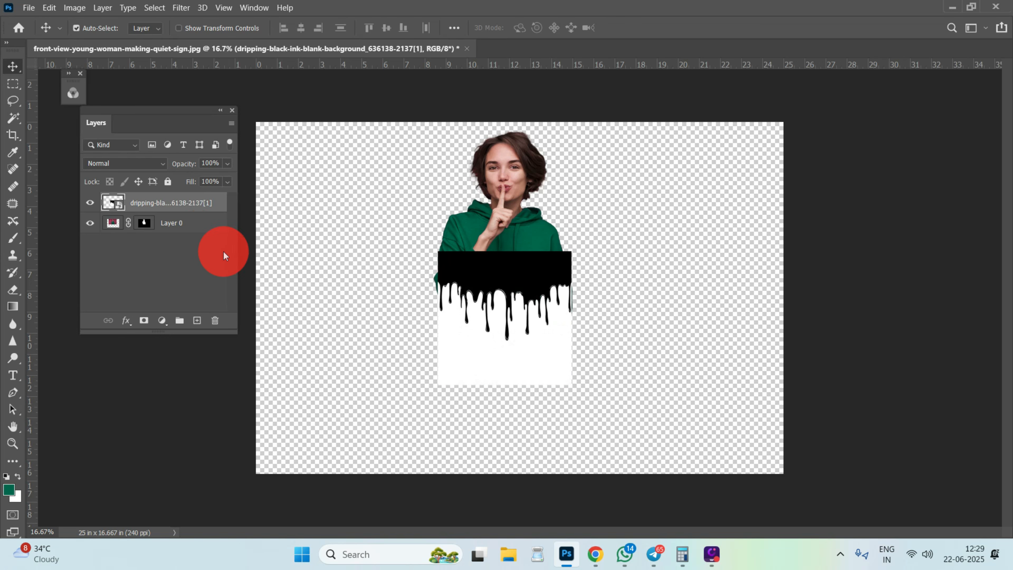
{"action": "right_click", "coordinate": [184, 198]}
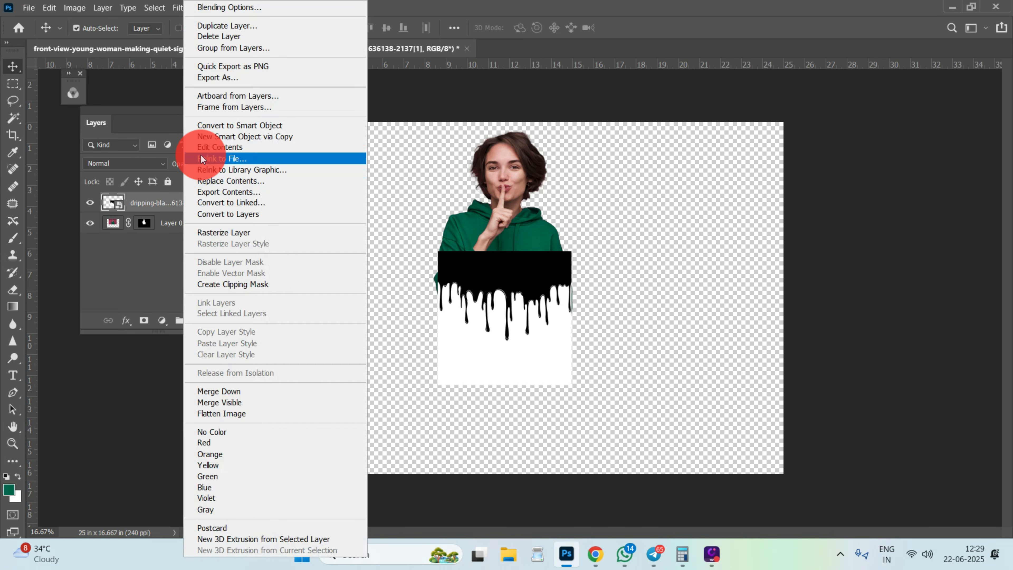
{"action": "left_click", "coordinate": [252, 231]}
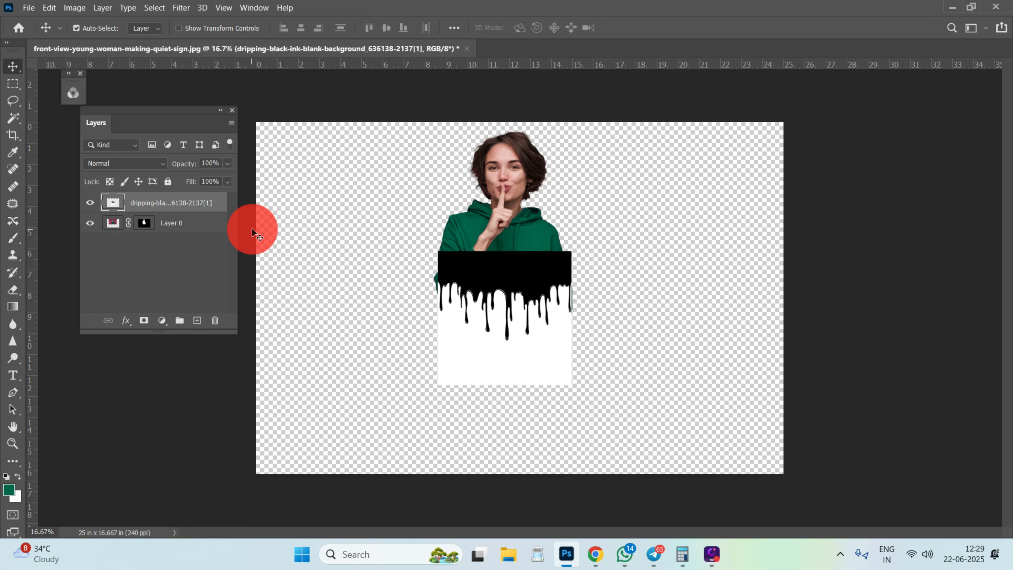
Step: Select the drip image's white area with the Magic Wand, extend it to similar pixels, delete it, and deselect
{"action": "left_click", "coordinate": [15, 125]}
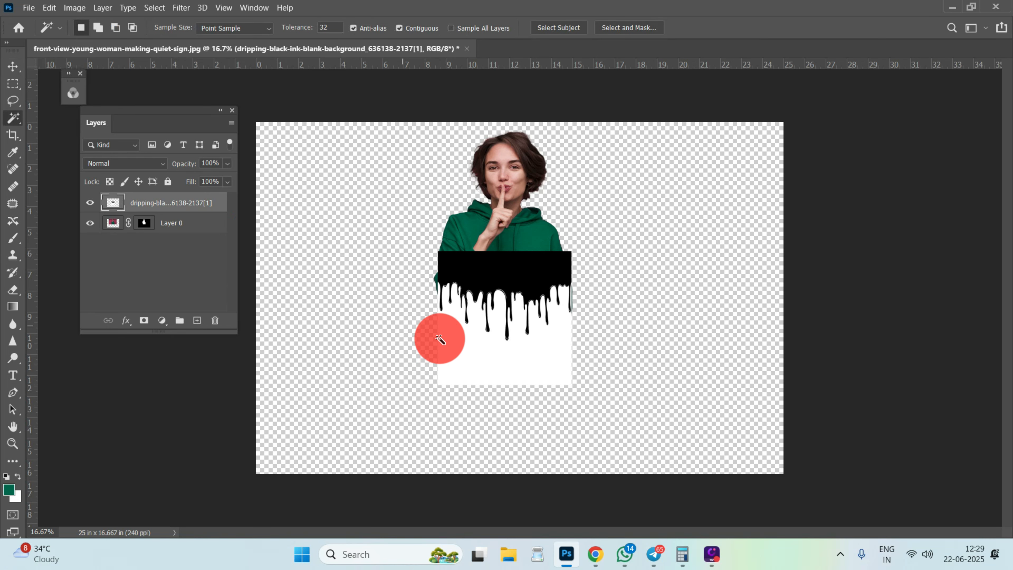
{"action": "left_click", "coordinate": [480, 347]}
{"action": "right_click", "coordinate": [480, 346]}
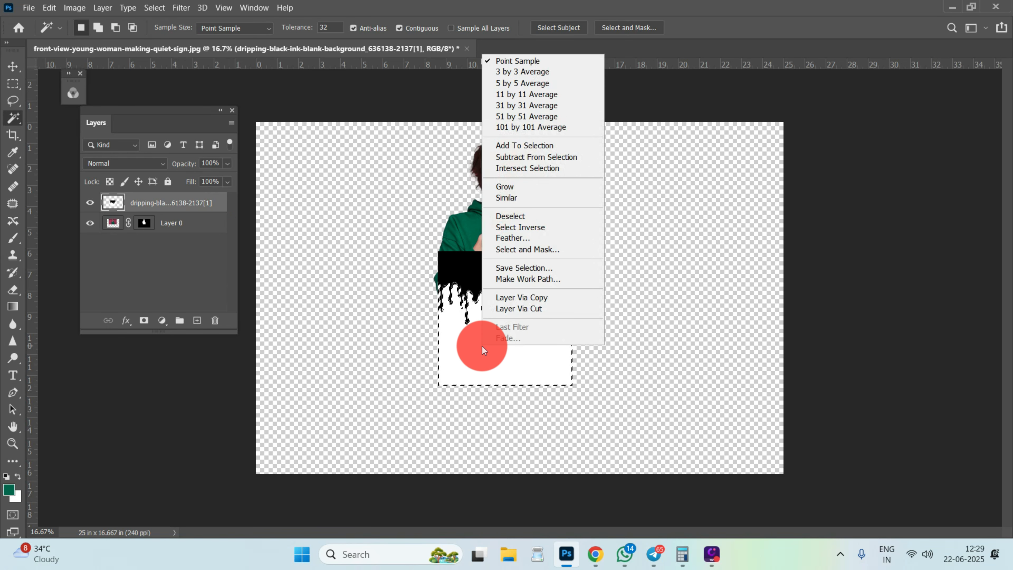
{"action": "left_click", "coordinate": [498, 200]}
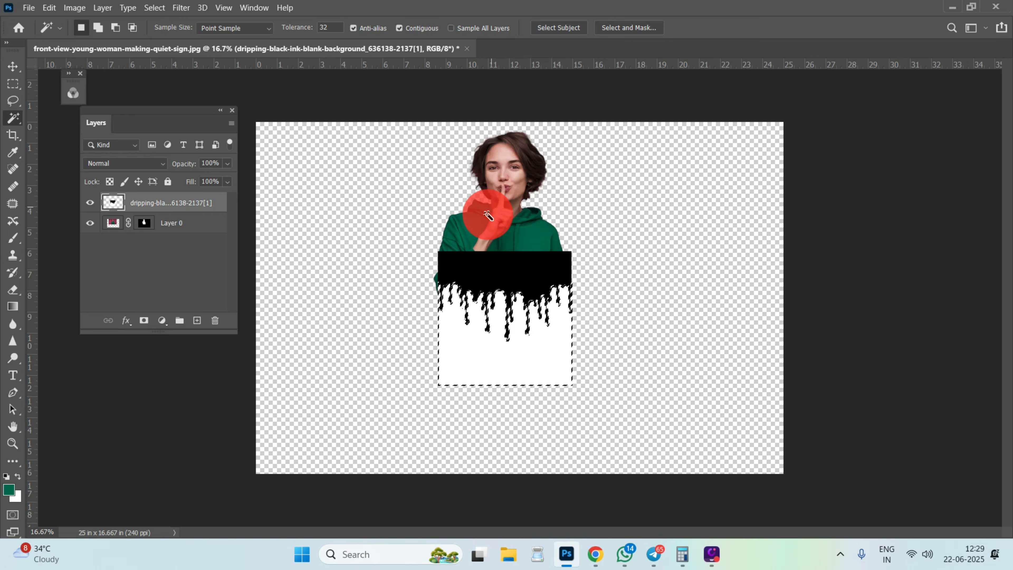
{"action": "key", "text": "Delete"}
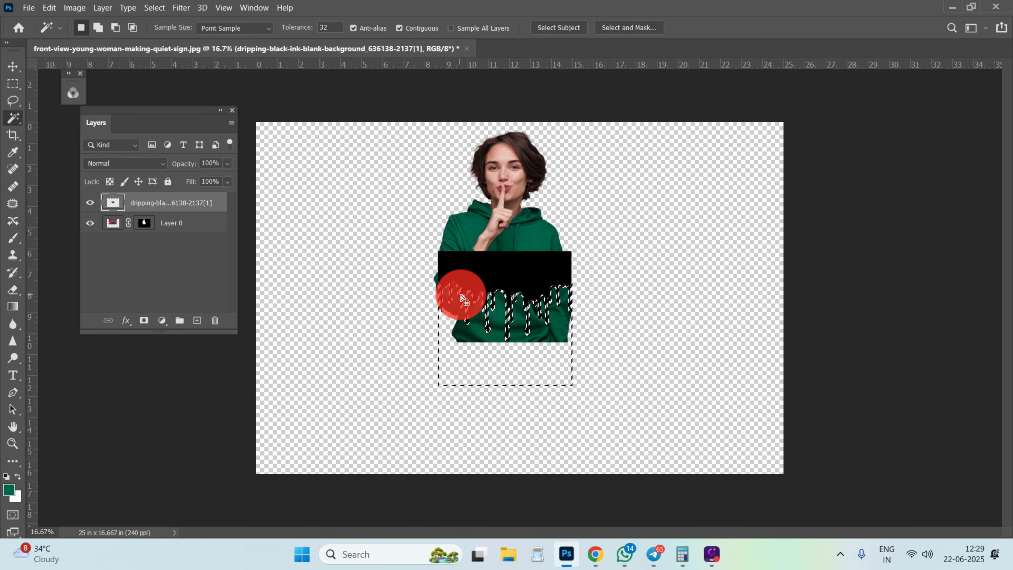
{"action": "key", "text": "ctrl+d"}
Step: Load the drip layer's pixels as a selection and invert that selection
{"action": "right_click", "coordinate": [126, 200]}
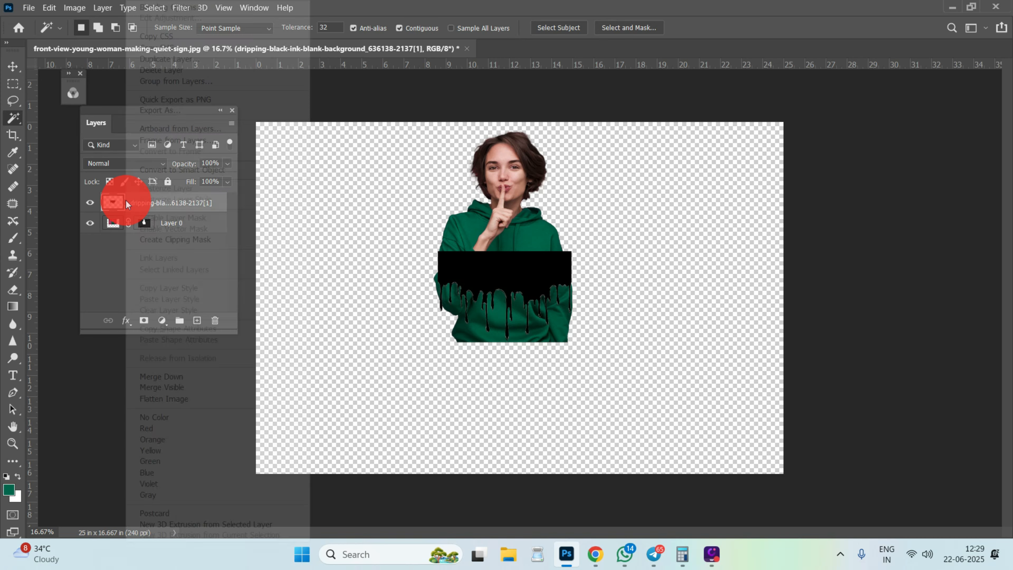
{"action": "right_click", "coordinate": [124, 202]}
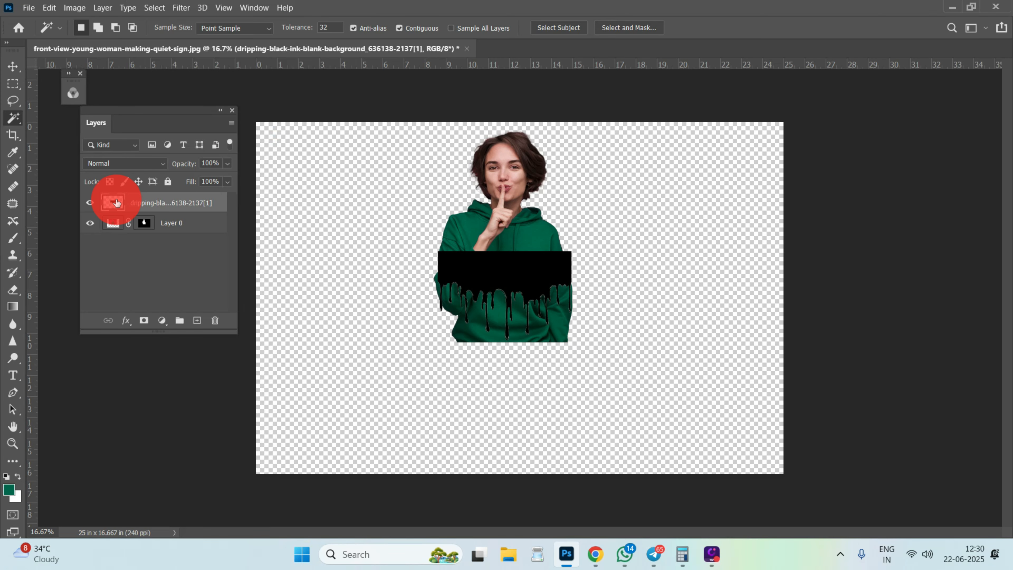
{"action": "right_click", "coordinate": [119, 197]}
{"action": "left_click", "coordinate": [163, 234]}
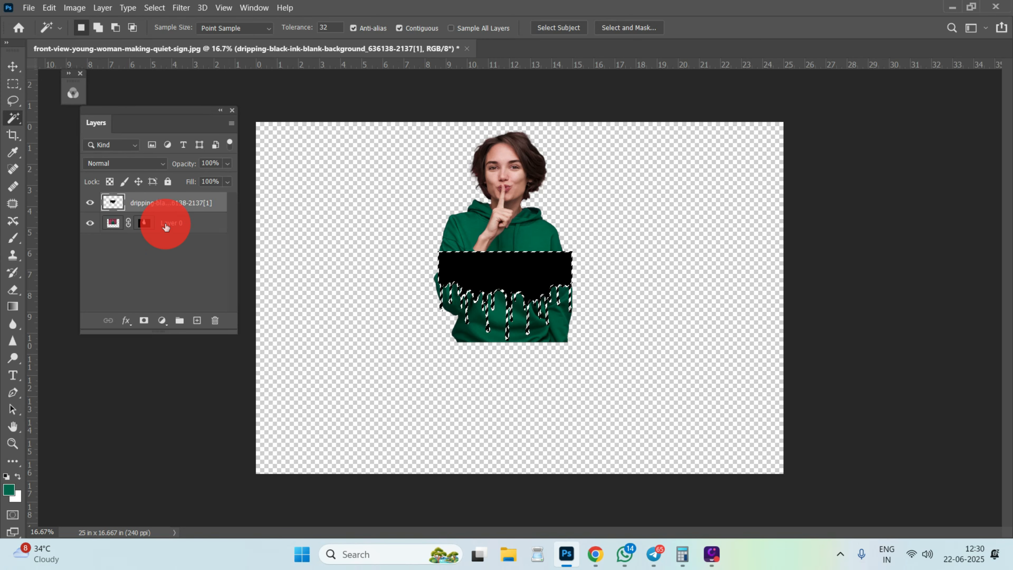
{"action": "left_click", "coordinate": [154, 7]}
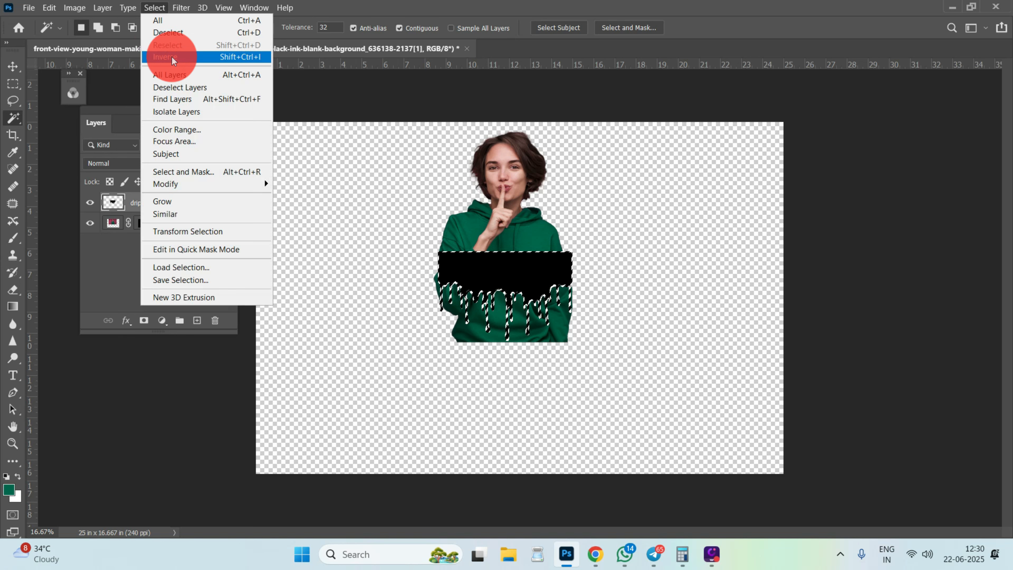
{"action": "left_click", "coordinate": [172, 57]}
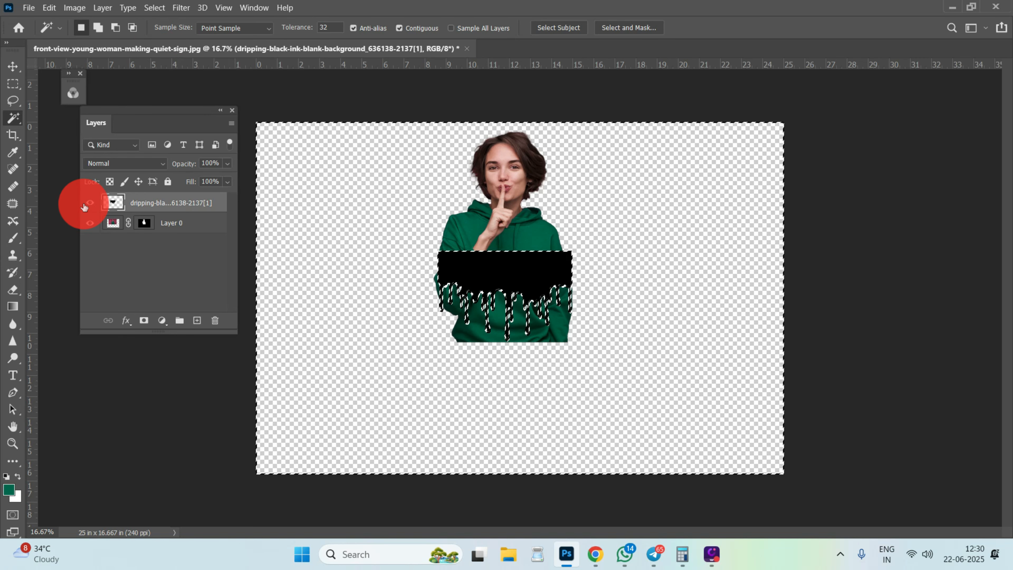
Step: Hide the drip layer and set up a 183 px black brush with maximum hardness on the portrait's layer mask
{"action": "left_click", "coordinate": [90, 203]}
{"action": "left_click", "coordinate": [145, 223]}
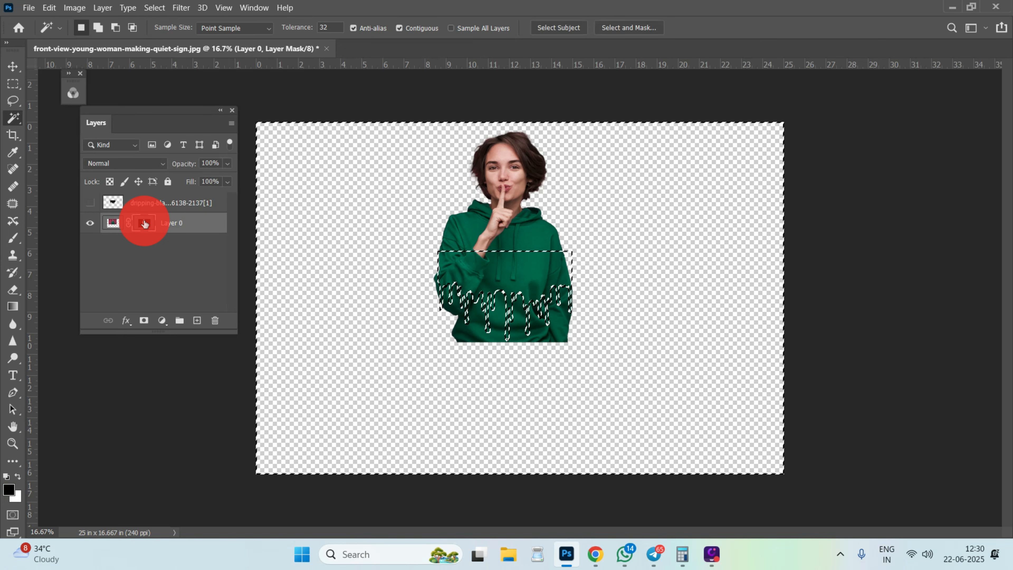
{"action": "left_click", "coordinate": [14, 238]}
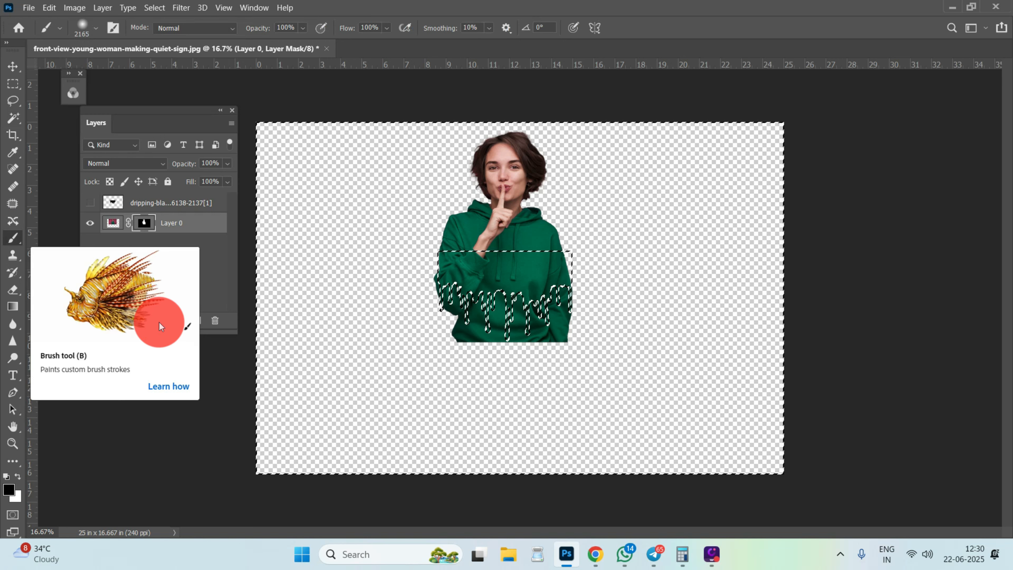
{"action": "right_click", "coordinate": [514, 356]}
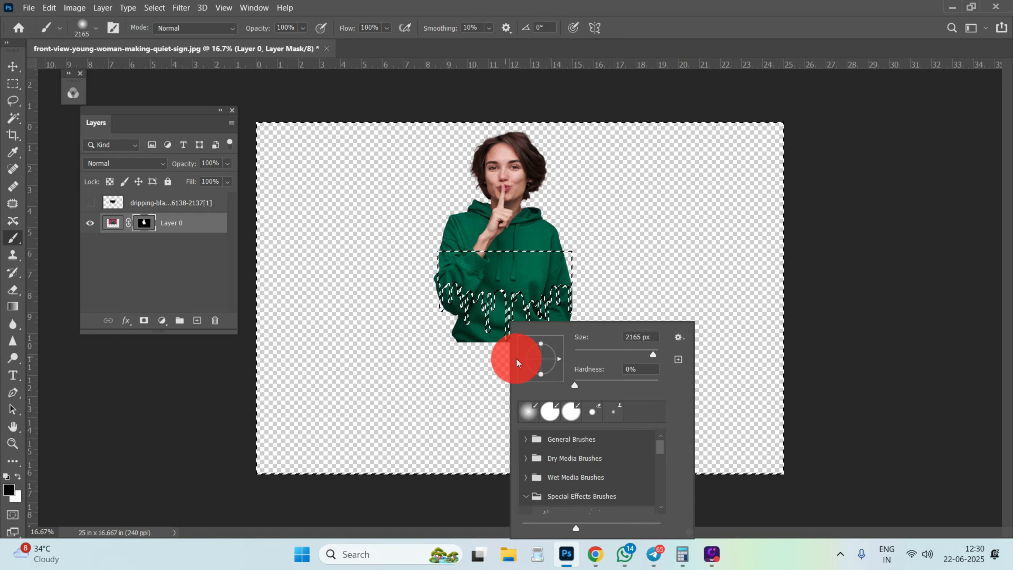
{"action": "left_click", "coordinate": [634, 350]}
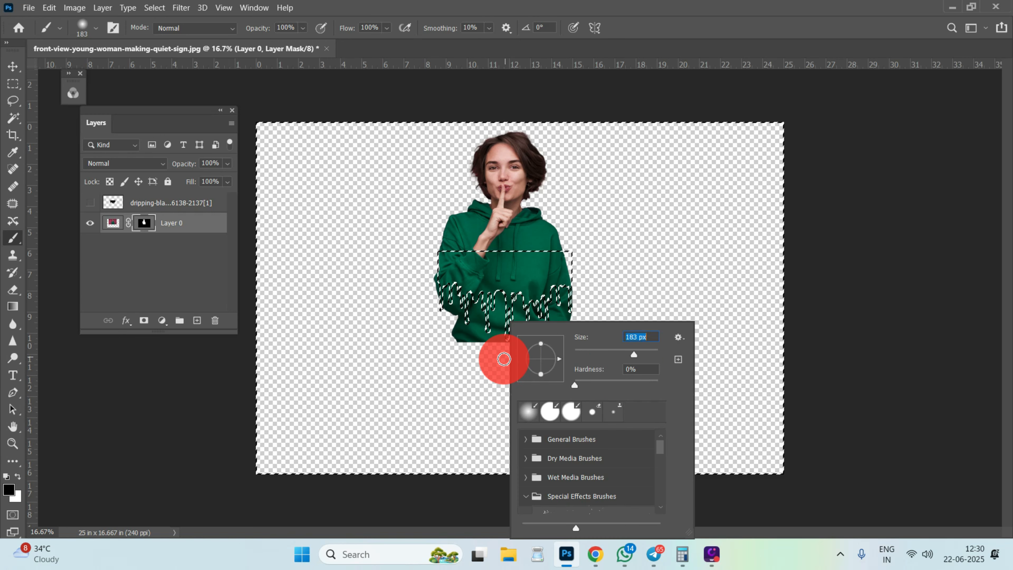
{"action": "left_click", "coordinate": [469, 346]}
{"action": "right_click", "coordinate": [501, 351]}
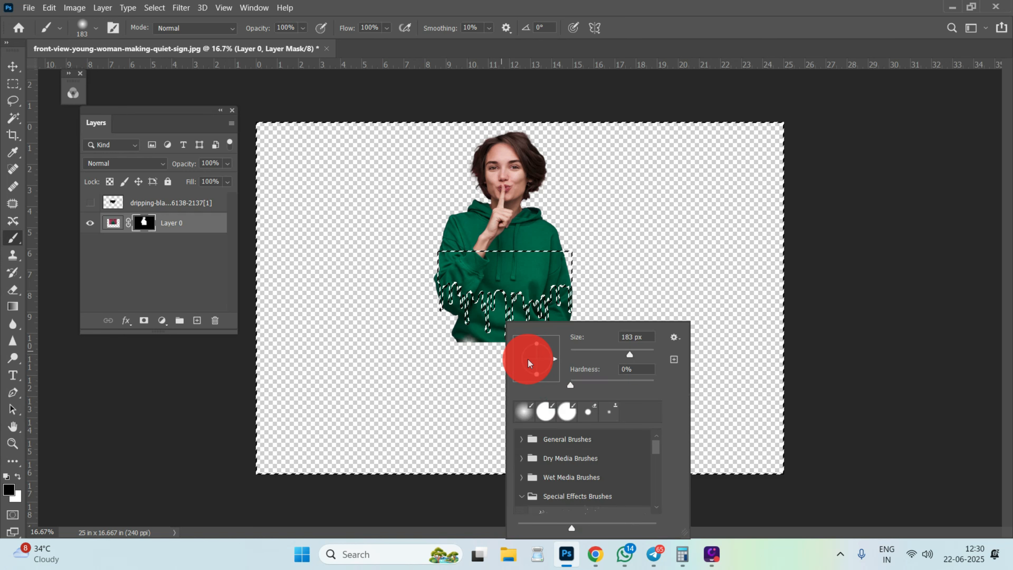
{"action": "left_click_drag", "start_coordinate": [571, 385], "coordinate": [710, 377]}
Step: Paint black on the portrait's mask over the hoodie below the drip outline, and remove the selection
{"action": "mouse_move", "coordinate": [466, 344]}
{"action": "left_mouse_down"}
{"action": "mouse_move", "coordinate": [471, 303]}
{"action": "mouse_move", "coordinate": [503, 299]}
{"action": "left_mouse_up"}
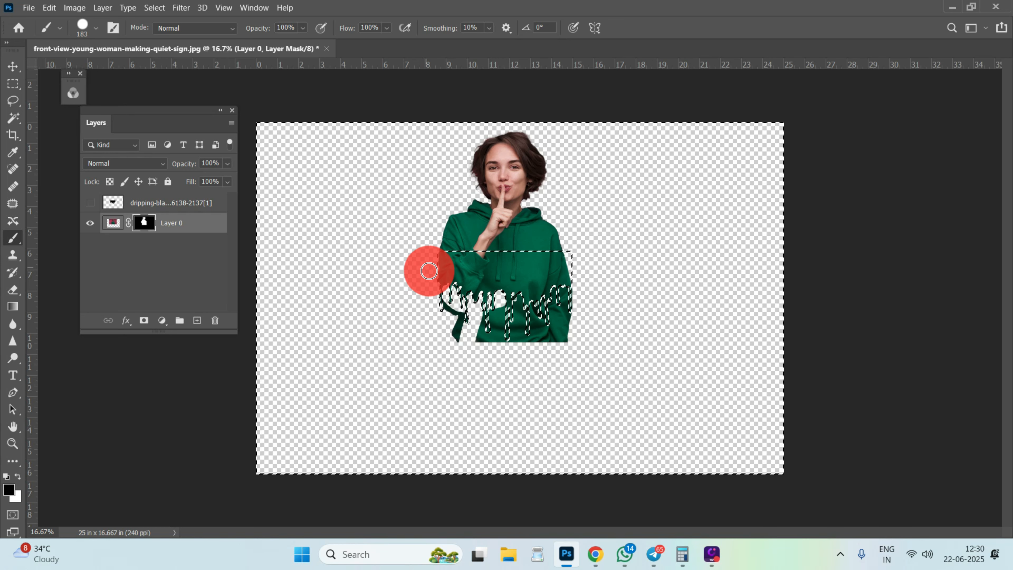
{"action": "left_click_drag", "start_coordinate": [475, 322], "coordinate": [461, 313]}
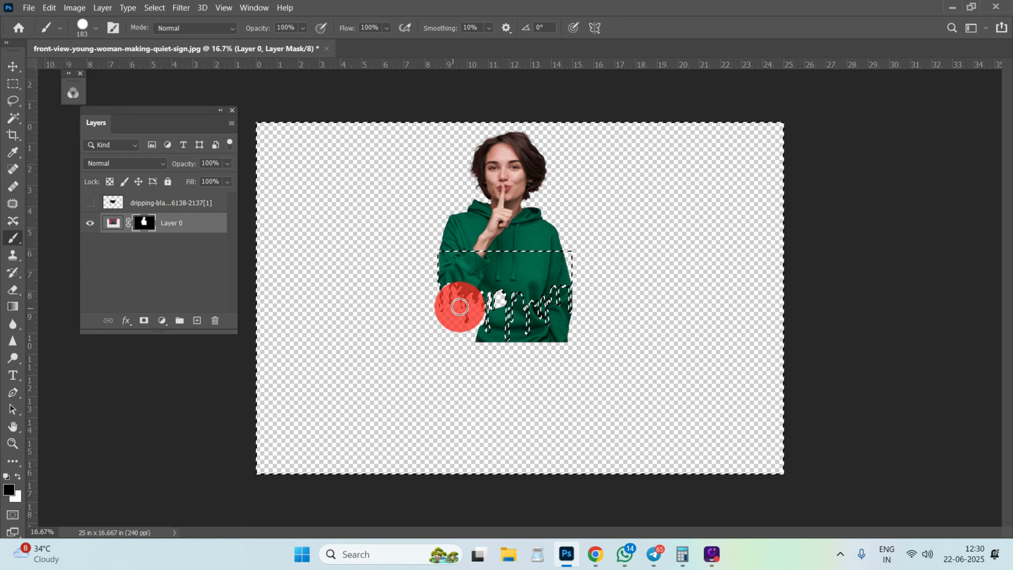
{"action": "mouse_move", "coordinate": [524, 311]}
{"action": "left_mouse_down"}
{"action": "mouse_move", "coordinate": [495, 345]}
{"action": "mouse_move", "coordinate": [493, 303]}
{"action": "mouse_move", "coordinate": [479, 349]}
{"action": "mouse_move", "coordinate": [496, 331]}
{"action": "mouse_move", "coordinate": [525, 340]}
{"action": "mouse_move", "coordinate": [506, 313]}
{"action": "mouse_move", "coordinate": [523, 324]}
{"action": "mouse_move", "coordinate": [517, 309]}
{"action": "mouse_move", "coordinate": [527, 304]}
{"action": "mouse_move", "coordinate": [540, 343]}
{"action": "mouse_move", "coordinate": [543, 320]}
{"action": "mouse_move", "coordinate": [523, 343]}
{"action": "mouse_move", "coordinate": [546, 337]}
{"action": "mouse_move", "coordinate": [550, 303]}
{"action": "mouse_move", "coordinate": [569, 292]}
{"action": "mouse_move", "coordinate": [563, 344]}
{"action": "mouse_move", "coordinate": [553, 289]}
{"action": "mouse_move", "coordinate": [527, 321]}
{"action": "mouse_move", "coordinate": [546, 310]}
{"action": "mouse_move", "coordinate": [435, 292]}
{"action": "mouse_move", "coordinate": [517, 346]}
{"action": "left_mouse_up"}
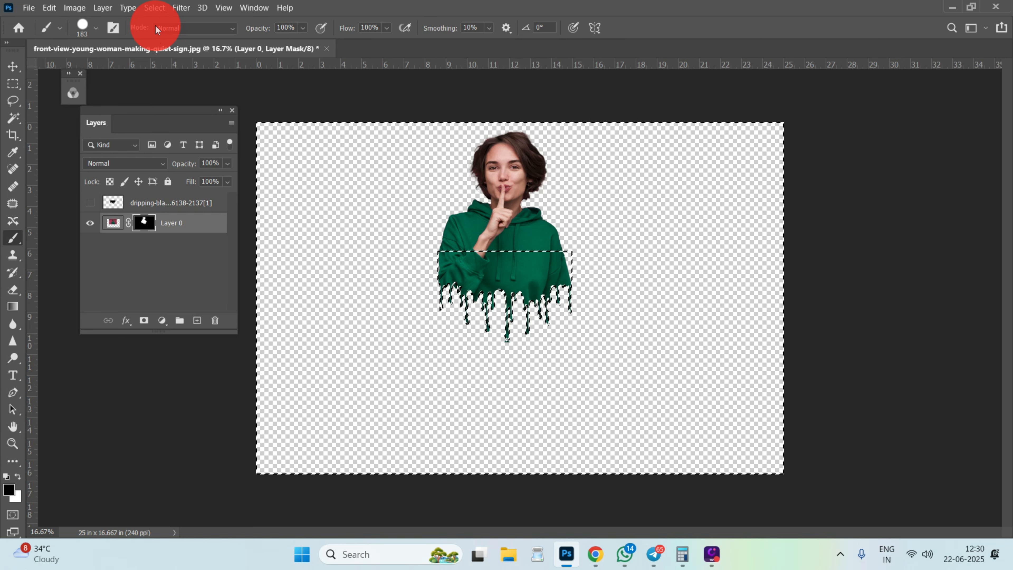
{"action": "left_click", "coordinate": [154, 7]}
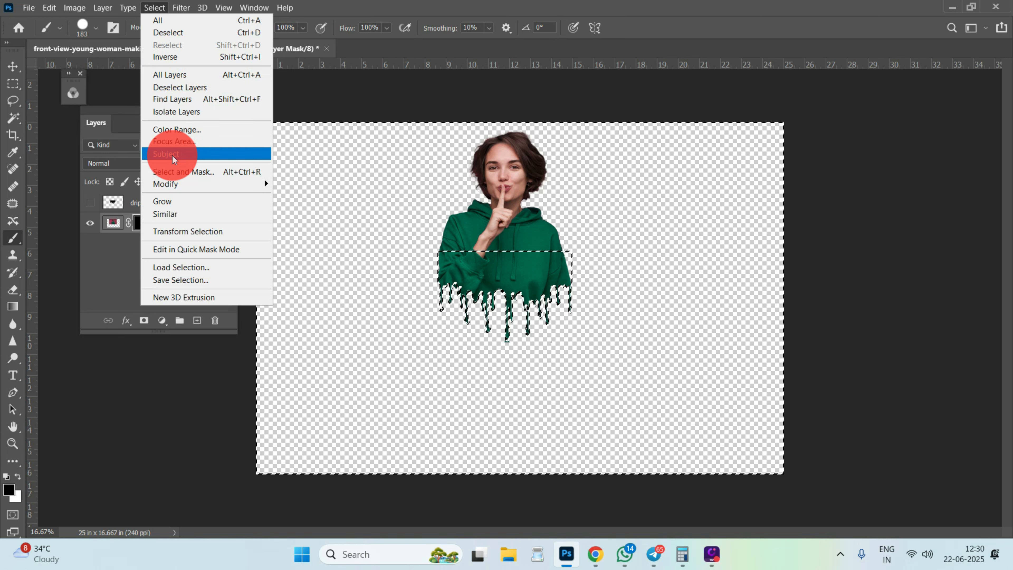
{"action": "left_click", "coordinate": [175, 33]}
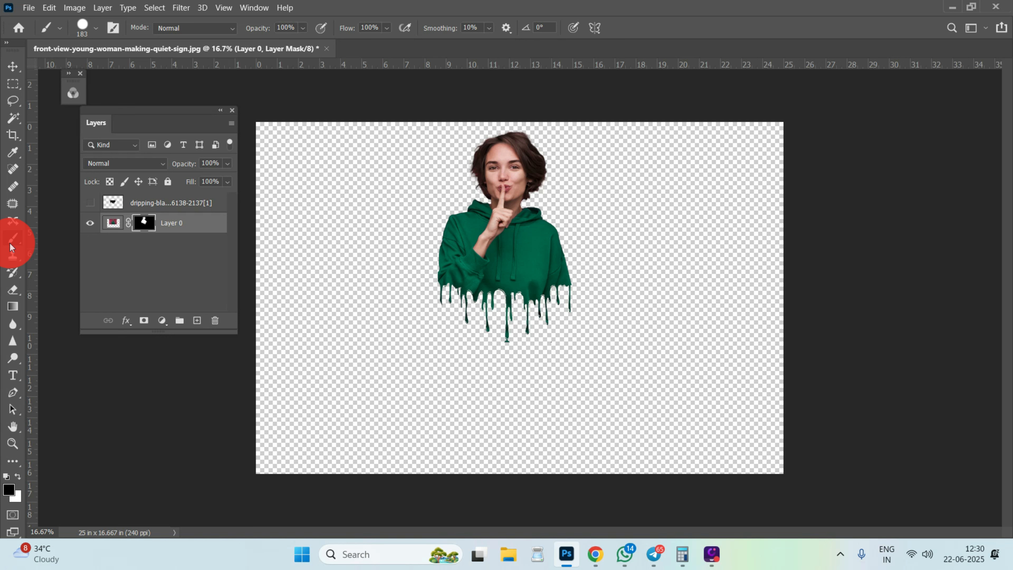
Step: Sample the hoodie as the foreground color and add a new empty layer directly above the portrait layer
{"action": "left_click", "coordinate": [16, 484]}
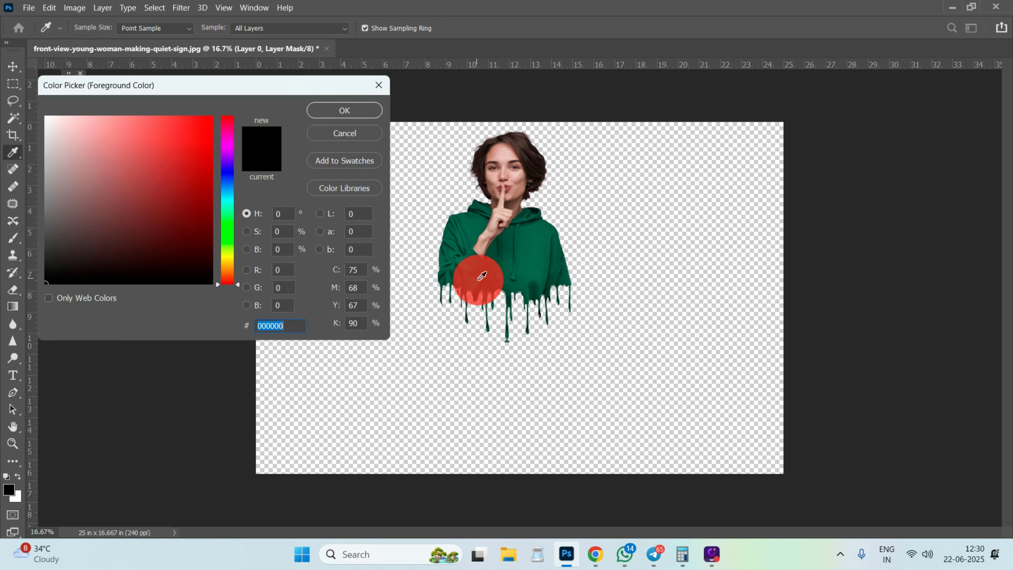
{"action": "left_click", "coordinate": [532, 252]}
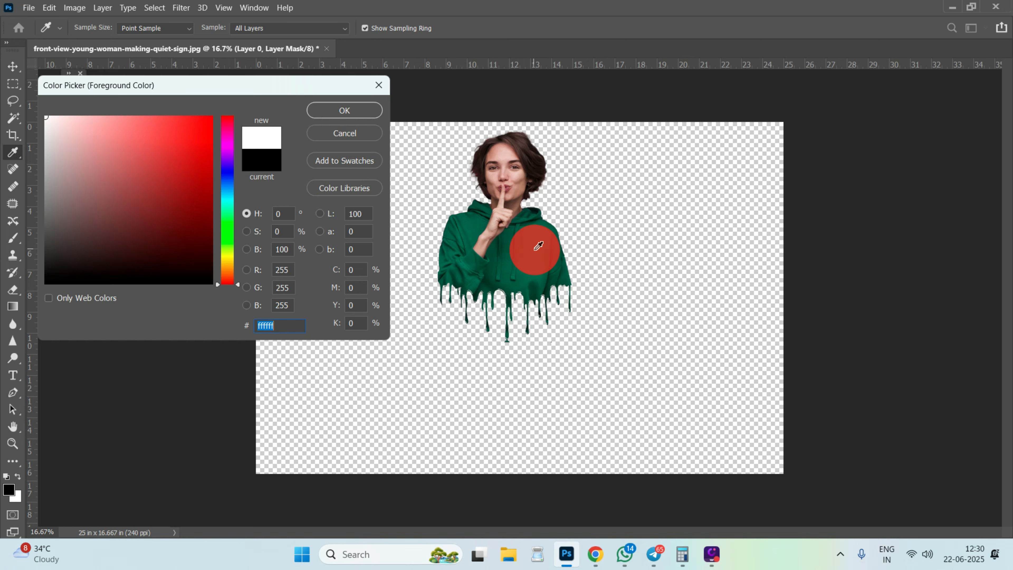
{"action": "left_click", "coordinate": [343, 111]}
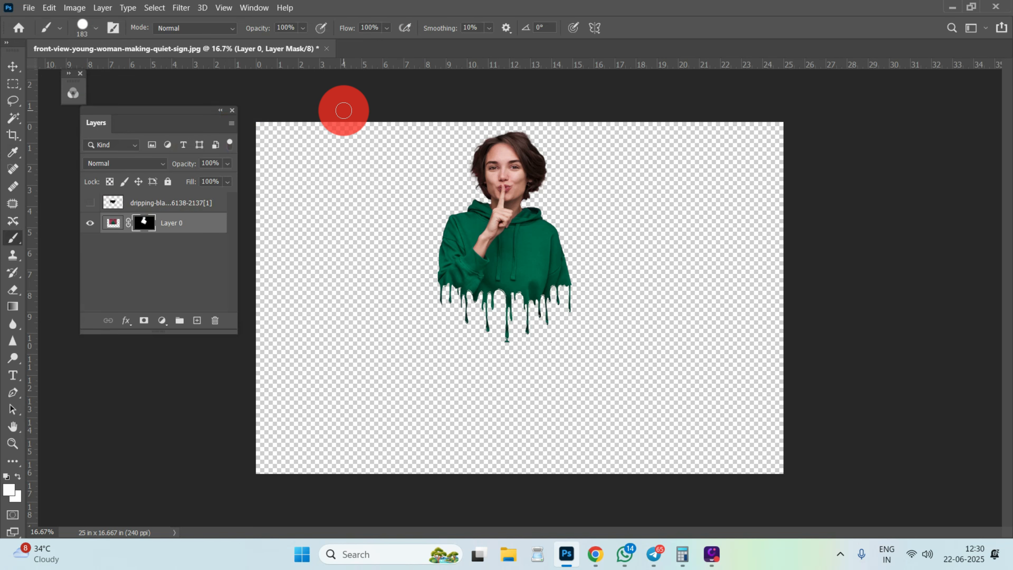
{"action": "left_click", "coordinate": [197, 322]}
{"action": "left_click_drag", "start_coordinate": [171, 220], "coordinate": [172, 278]}
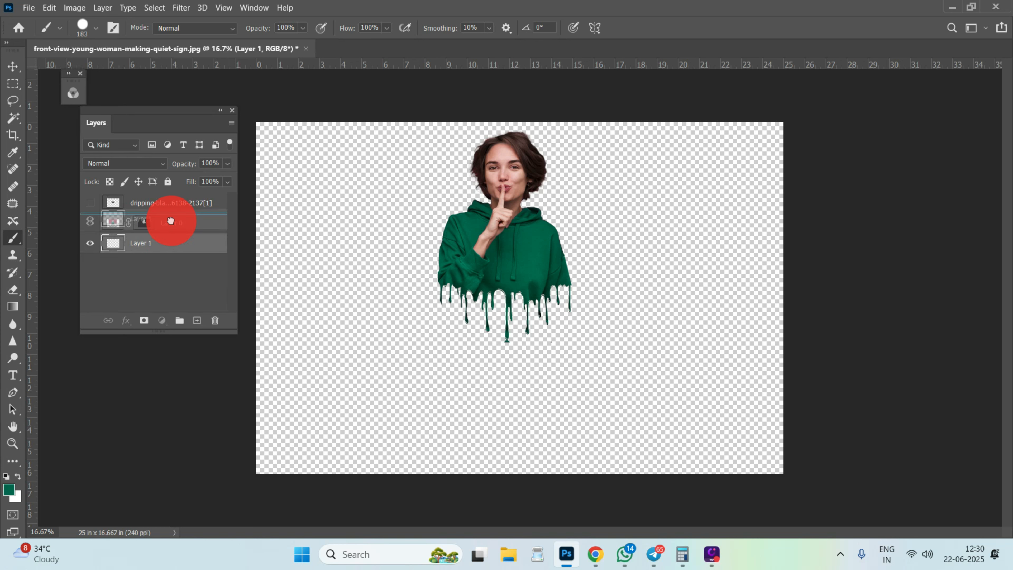
{"action": "left_click_drag", "start_coordinate": [170, 221], "coordinate": [185, 220]}
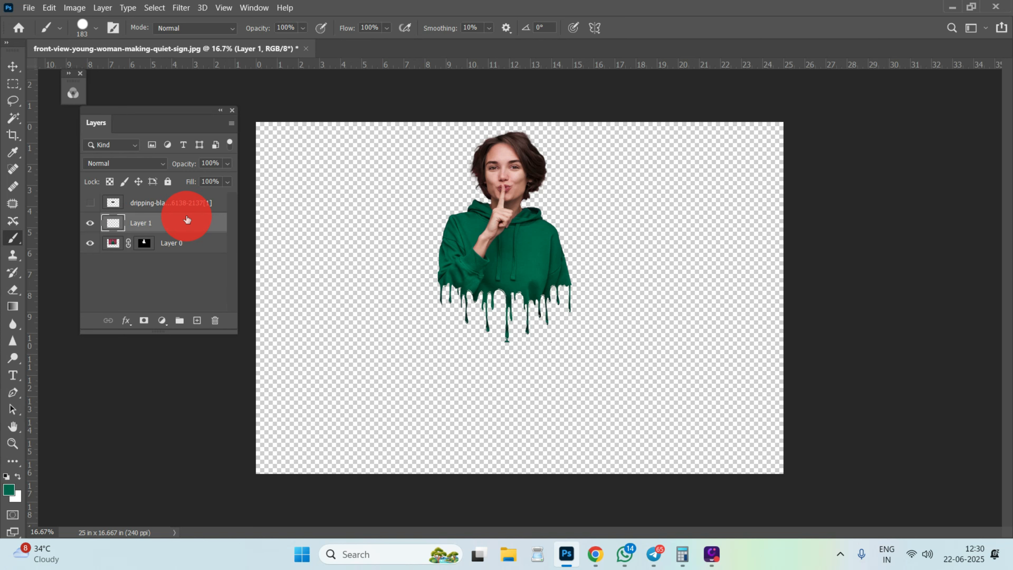
Step: Set a soft brush to 1811 px with 0% hardness and paint a green spot below the drips on Layer 1
{"action": "right_click", "coordinate": [476, 351]}
{"action": "left_click_drag", "start_coordinate": [606, 356], "coordinate": [624, 355]}
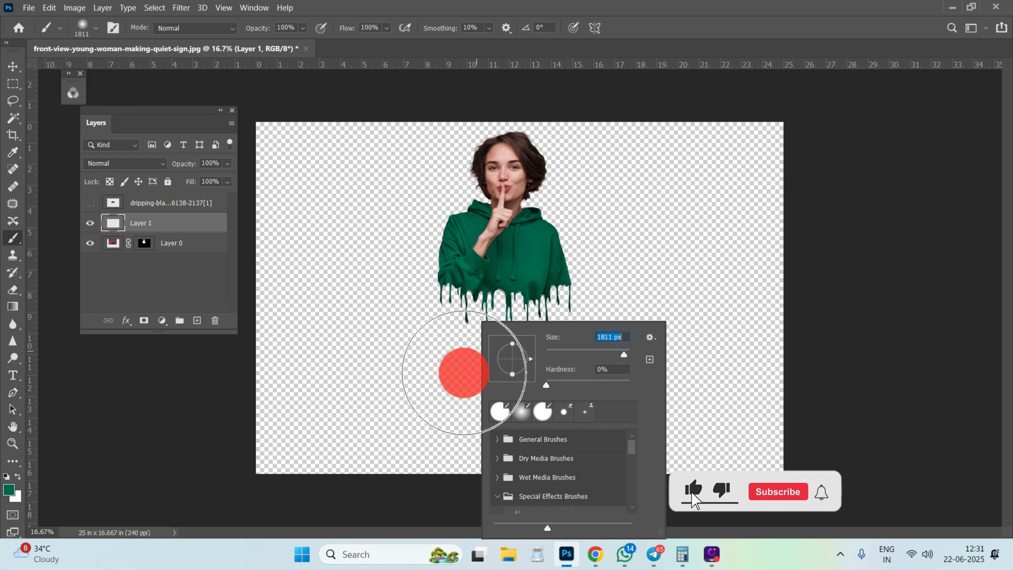
{"action": "left_click", "coordinate": [472, 358]}
{"action": "left_click", "coordinate": [474, 359]}
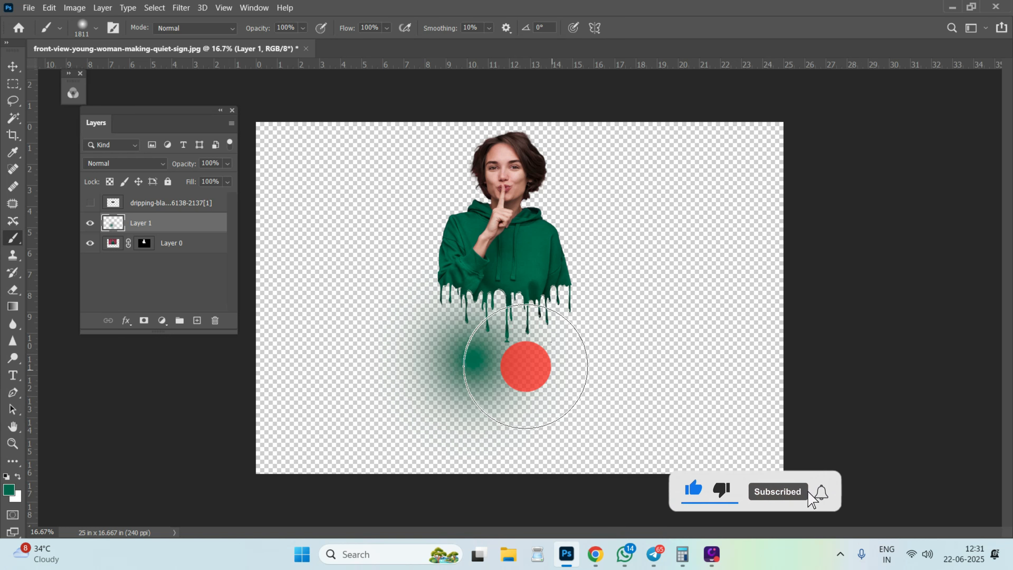
Step: Flatten the green spot to about 16.25% height with Free Transform and center it just below the drips as a shadow
{"action": "left_click", "coordinate": [49, 8]}
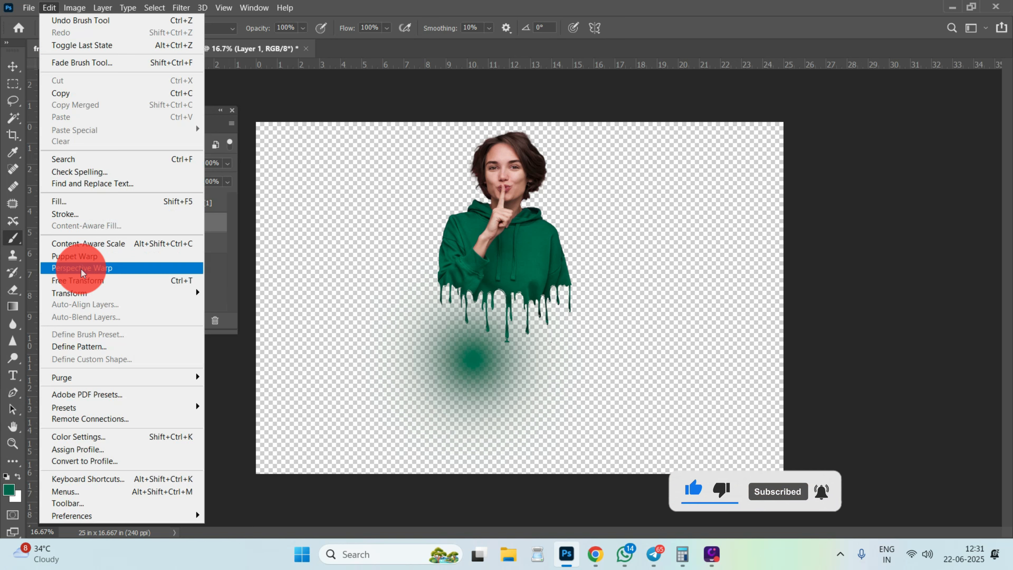
{"action": "left_click", "coordinate": [78, 280]}
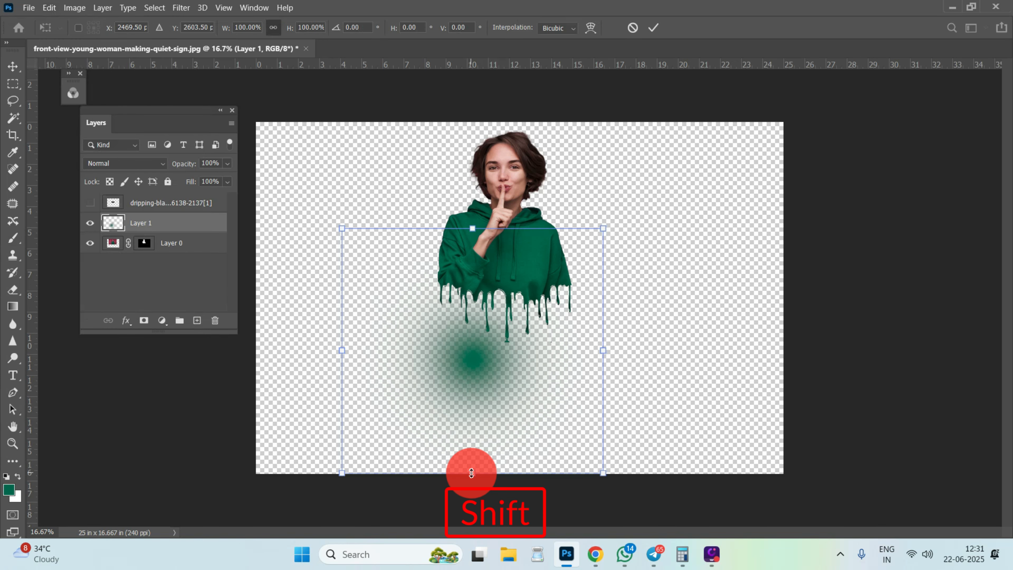
{"action": "left_click_drag", "start_coordinate": [471, 472], "coordinate": [490, 317]}
{"action": "left_click_drag", "start_coordinate": [504, 369], "coordinate": [502, 332]}
{"action": "left_click_drag", "start_coordinate": [498, 377], "coordinate": [518, 363]}
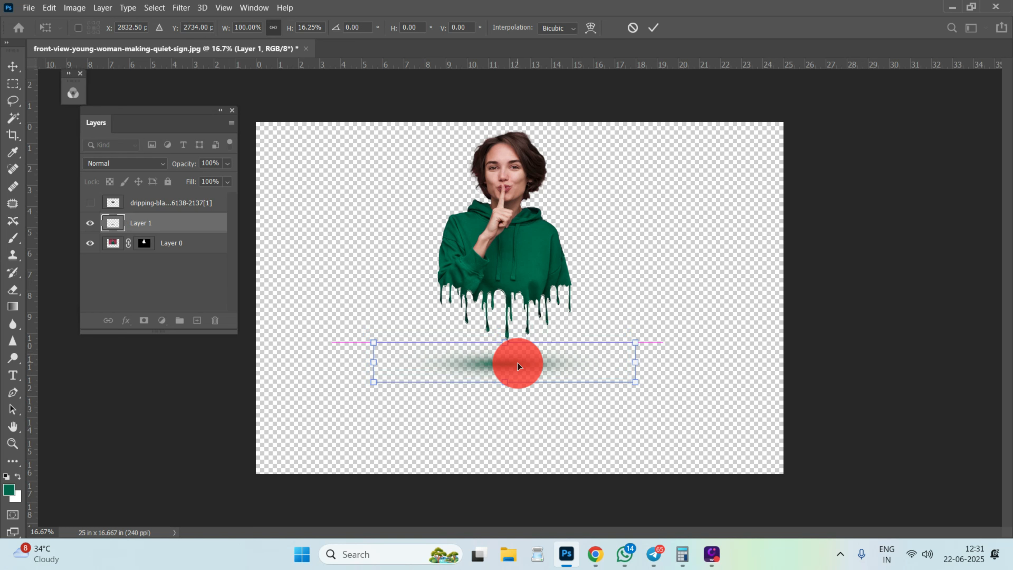
{"action": "key", "text": "Return"}
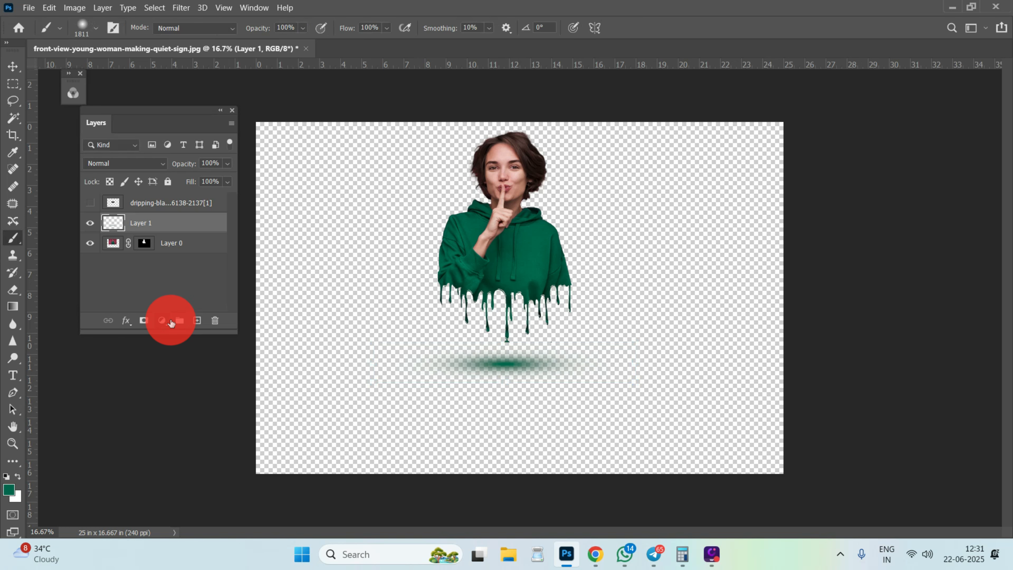
Step: Add a yellow Solid Color fill layer (#d4bb10) and place it beneath all other layers as the background
{"action": "left_click", "coordinate": [162, 320]}
{"action": "left_click", "coordinate": [168, 91]}
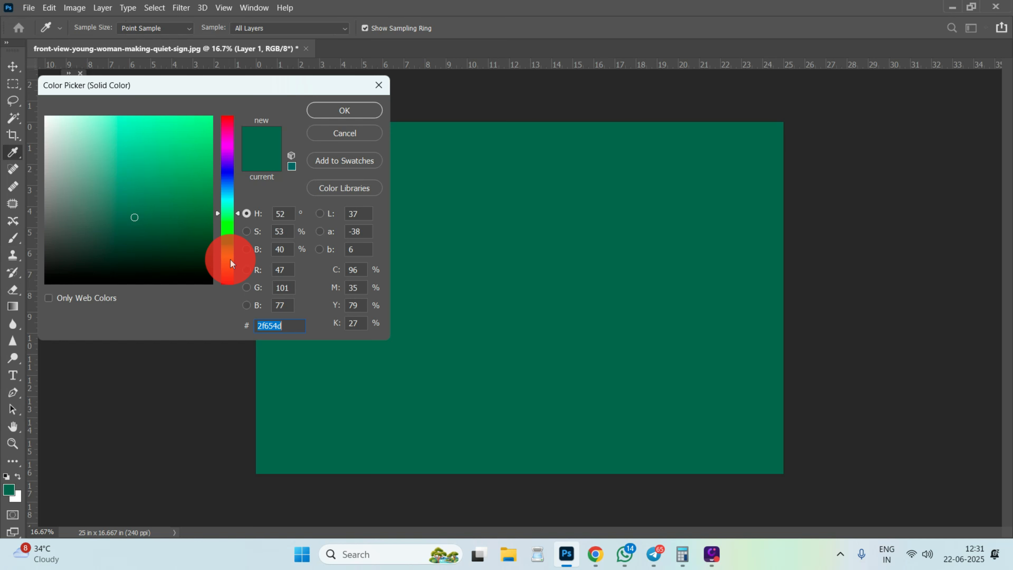
{"action": "left_click", "coordinate": [230, 260]}
{"action": "left_click", "coordinate": [195, 135]}
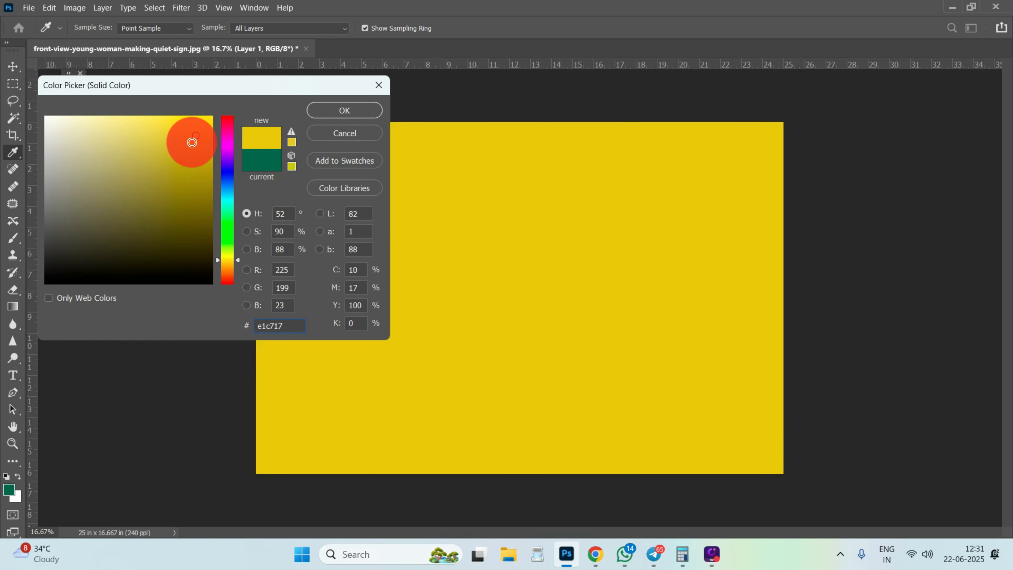
{"action": "left_click", "coordinate": [191, 149]}
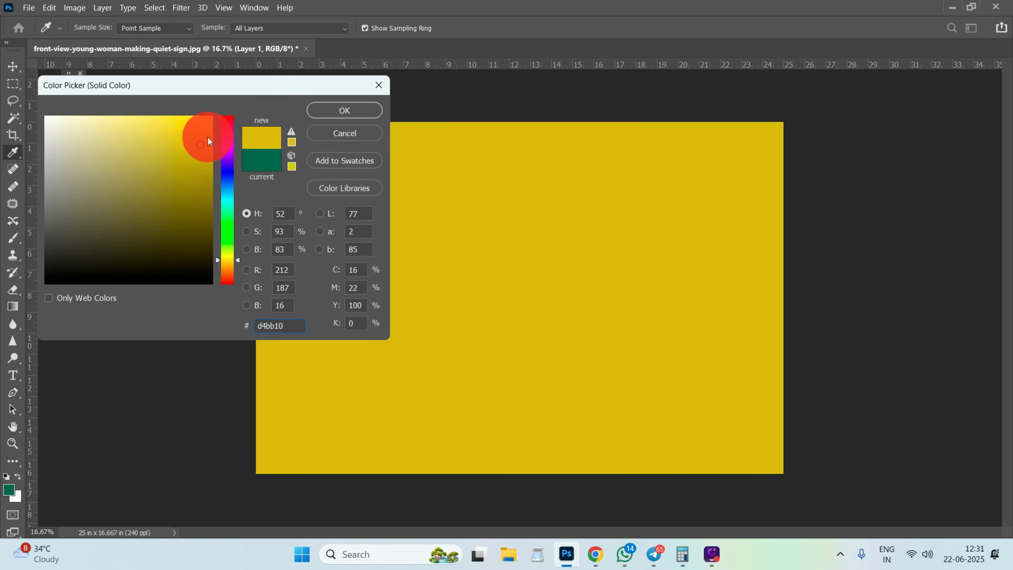
{"action": "left_click", "coordinate": [312, 116]}
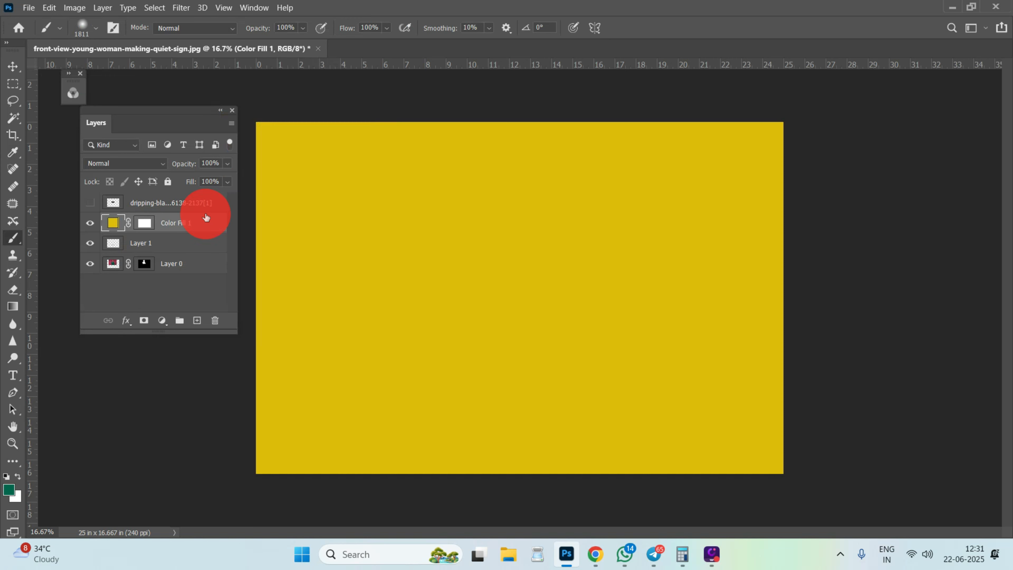
{"action": "left_click_drag", "start_coordinate": [188, 232], "coordinate": [147, 297]}
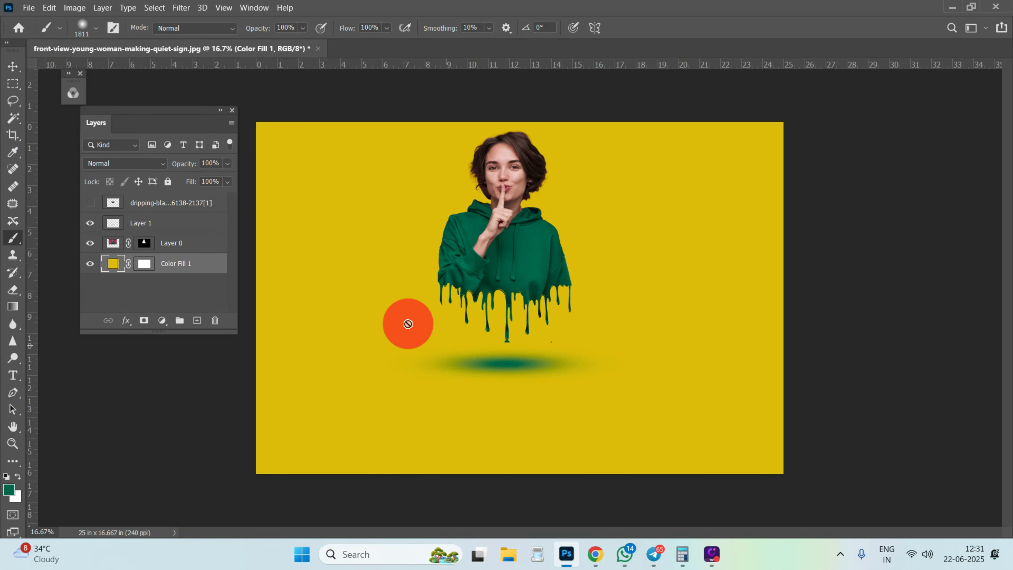
Step: Lower the shadow layer's fill to 54% and convert it together with the portrait layer into one smart object
{"action": "left_click", "coordinate": [187, 224]}
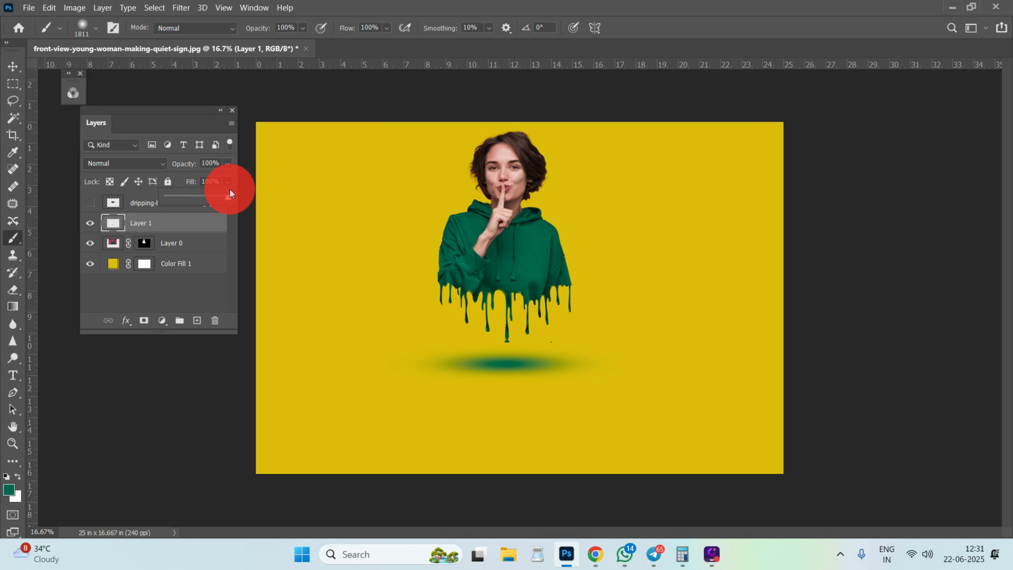
{"action": "left_click_drag", "start_coordinate": [201, 200], "coordinate": [200, 200]}
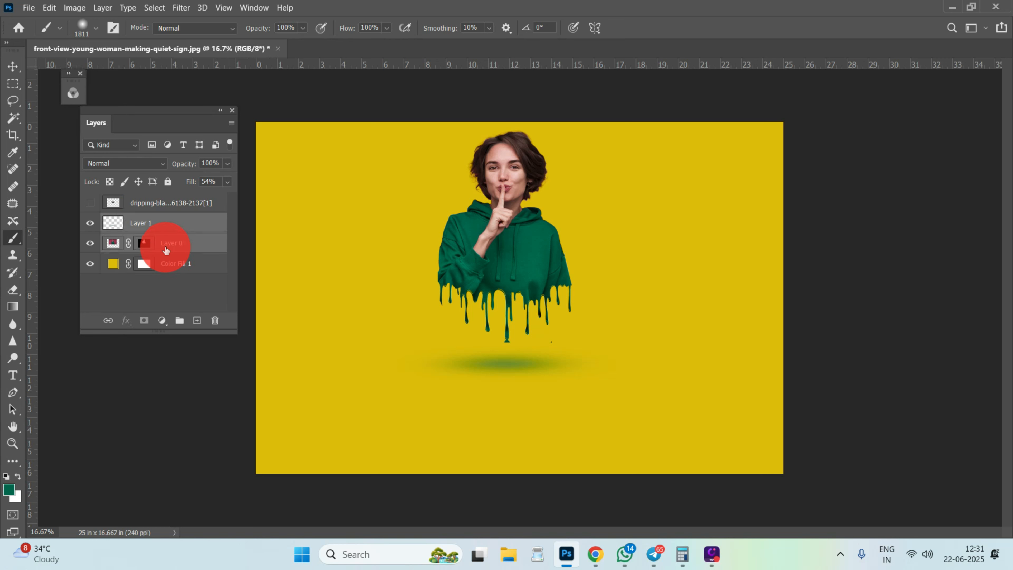
{"action": "right_click", "coordinate": [167, 236]}
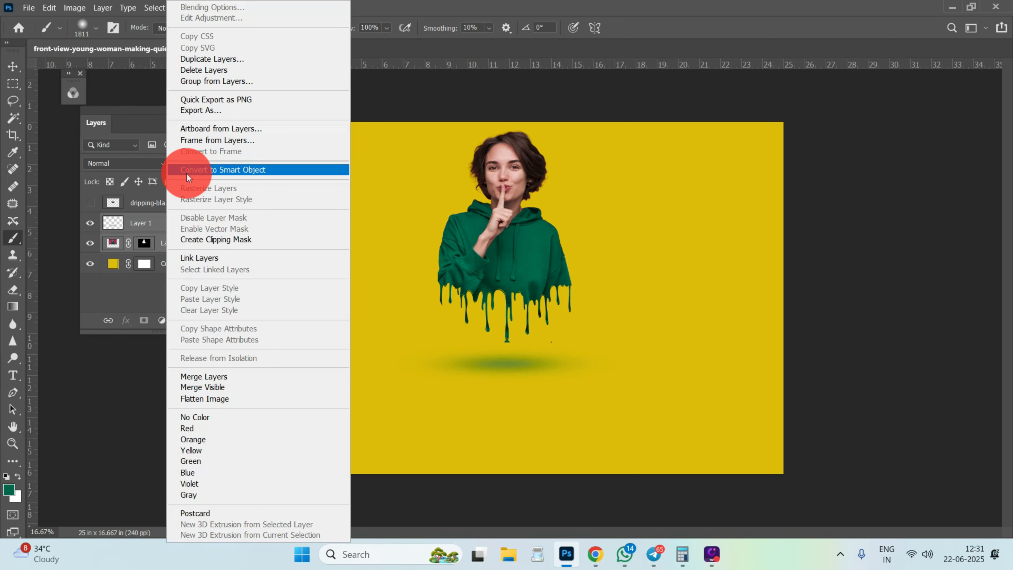
{"action": "left_click", "coordinate": [212, 176]}
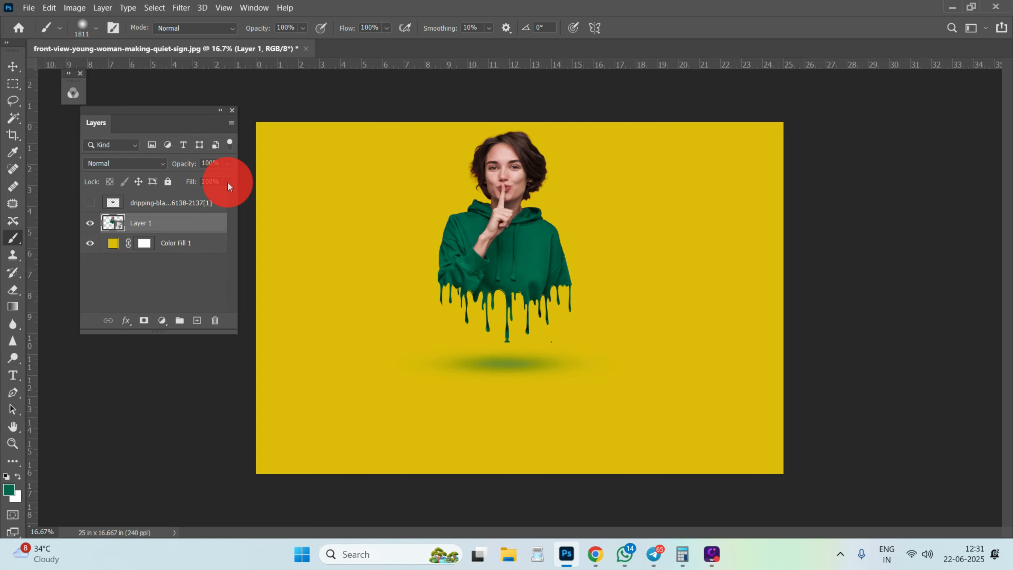
Step: Enlarge the portrait smart object to about 137.68% and move it slightly to sit centered on the yellow background
{"action": "key", "text": "ctrl+t"}
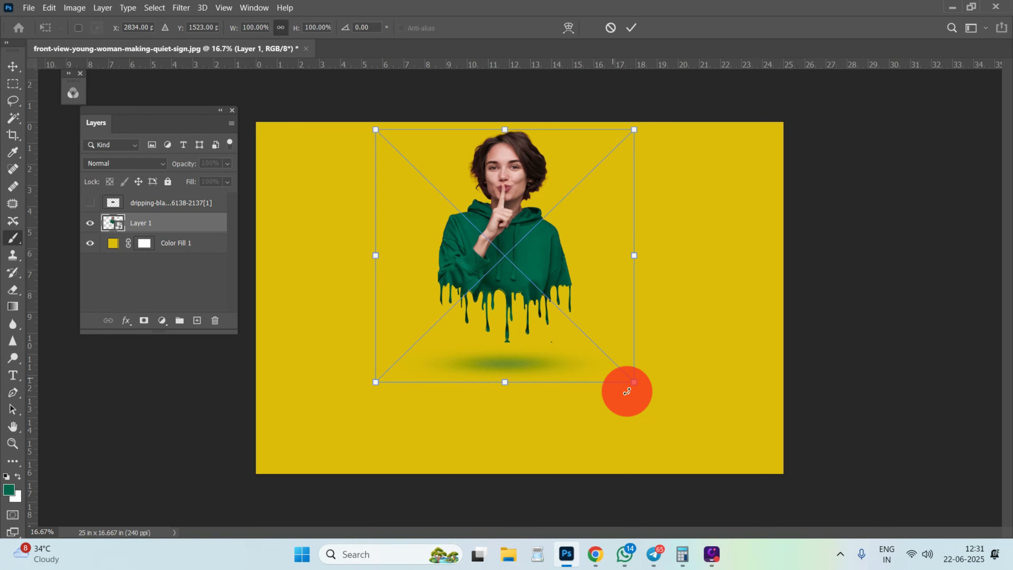
{"action": "left_click_drag", "start_coordinate": [632, 380], "coordinate": [693, 442]}
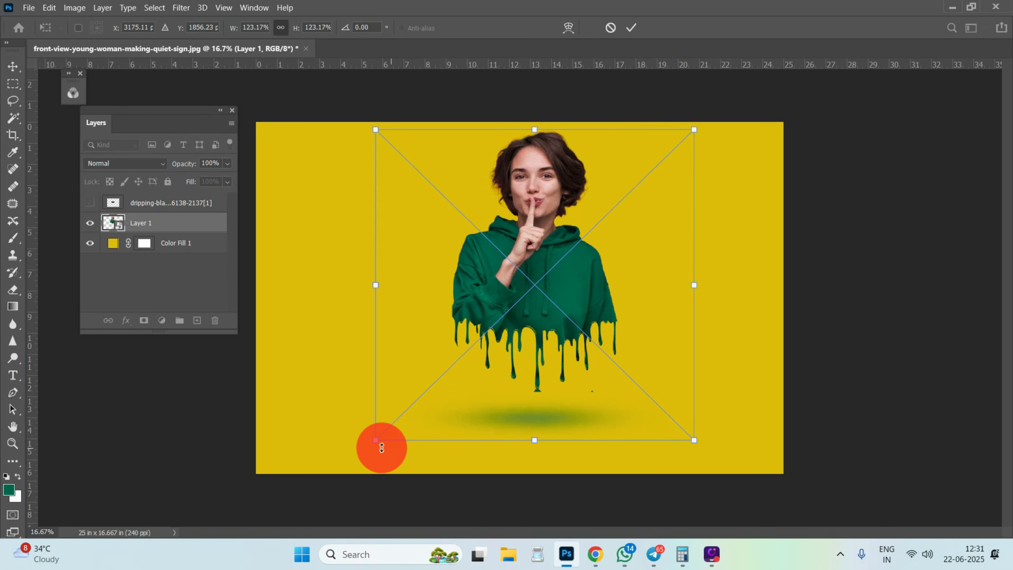
{"action": "left_click_drag", "start_coordinate": [374, 441], "coordinate": [318, 468]}
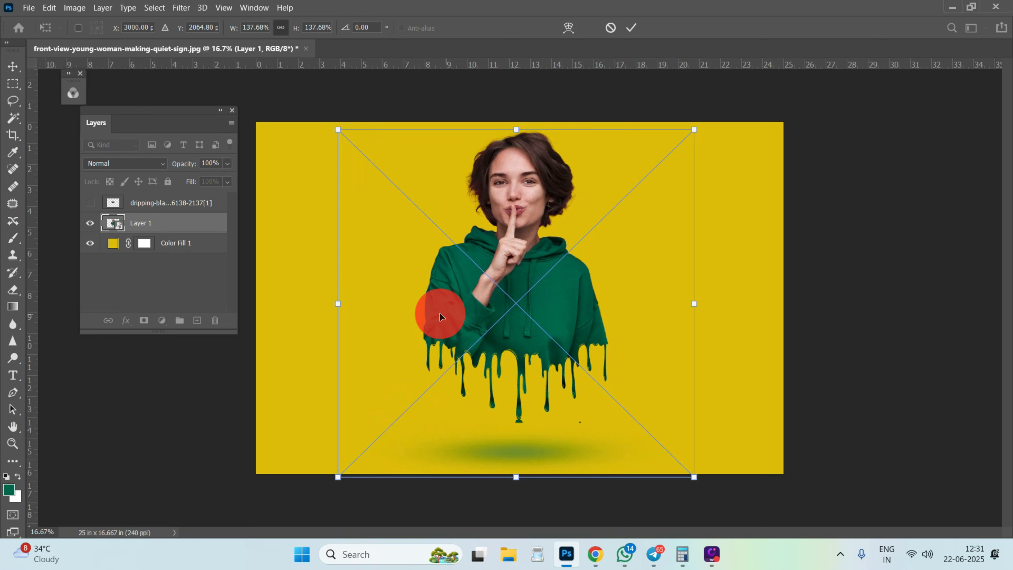
{"action": "left_click_drag", "start_coordinate": [445, 319], "coordinate": [437, 317]}
{"action": "key", "text": "Return"}
{"action": "key", "text": "b"}
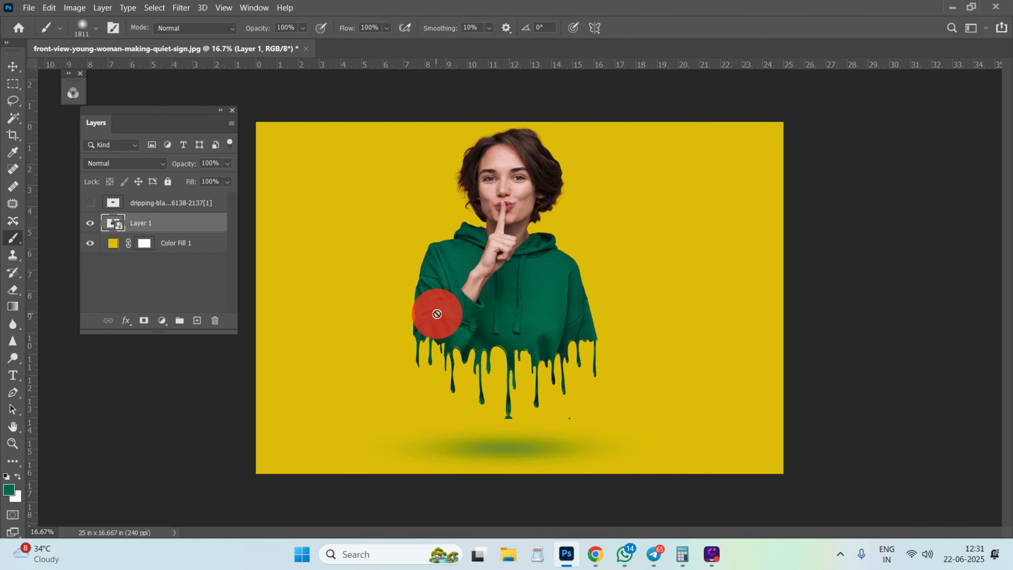
{"action": "scroll", "coordinate": [498, 207], "scroll_direction": "up", "scroll_amount": 3}
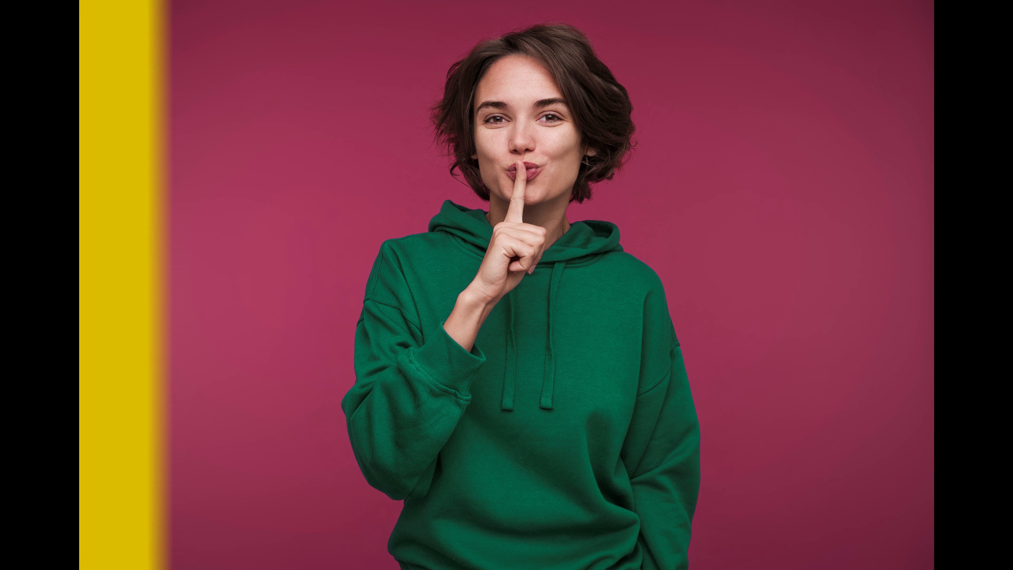